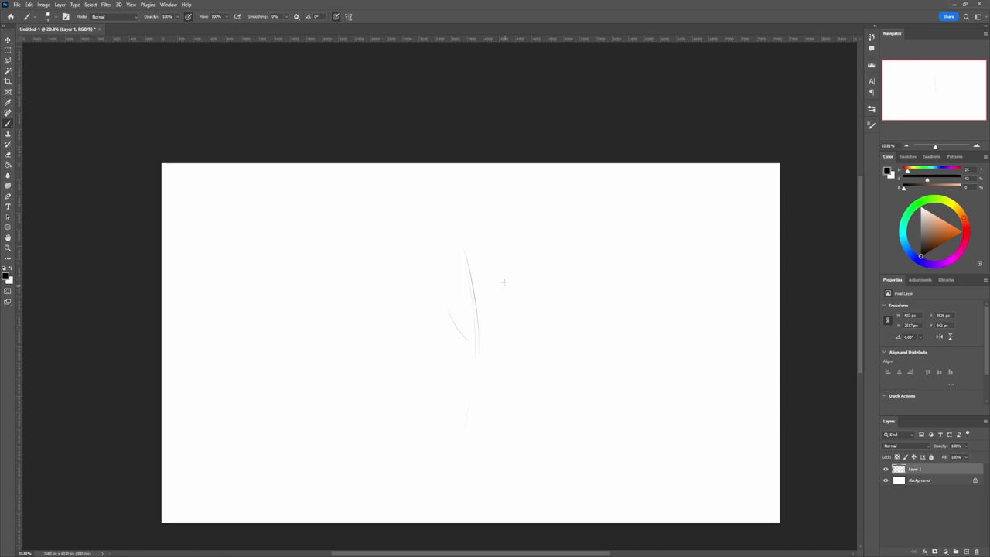
- Sketch the curved sides and lower arch of the figure's ribcage around the centre line
{"action": "left_click_drag", "start_coordinate": [469, 341], "coordinate": [502, 330]}
{"action": "left_click_drag", "start_coordinate": [446, 270], "coordinate": [460, 322]}
{"action": "left_click_drag", "start_coordinate": [462, 339], "coordinate": [504, 320]}
{"action": "left_click_drag", "start_coordinate": [453, 340], "coordinate": [457, 345]}
{"action": "mouse_move", "coordinate": [509, 312]}
{"action": "left_mouse_down"}
{"action": "mouse_move", "coordinate": [508, 283]}
{"action": "mouse_move", "coordinate": [474, 340]}
{"action": "left_mouse_up"}
- Resize and reposition the torso sketch on the canvas with Free Transform
{"action": "key", "text": "ctrl+t"}
{"action": "left_click_drag", "start_coordinate": [453, 474], "coordinate": [453, 511]}
{"action": "left_click_drag", "start_coordinate": [500, 290], "coordinate": [514, 288]}
{"action": "key", "text": "Return"}
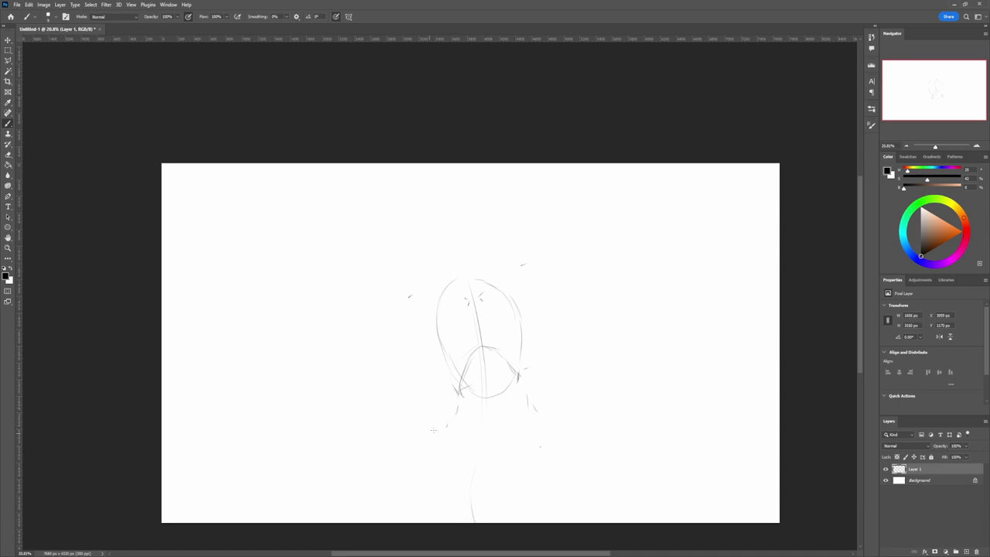
- Try to sketch the outer hip and thigh contour below the ribcage
{"action": "left_click_drag", "start_coordinate": [430, 468], "coordinate": [445, 521]}
{"action": "left_click_drag", "start_coordinate": [436, 425], "coordinate": [429, 461]}
{"action": "key", "text": "e"}
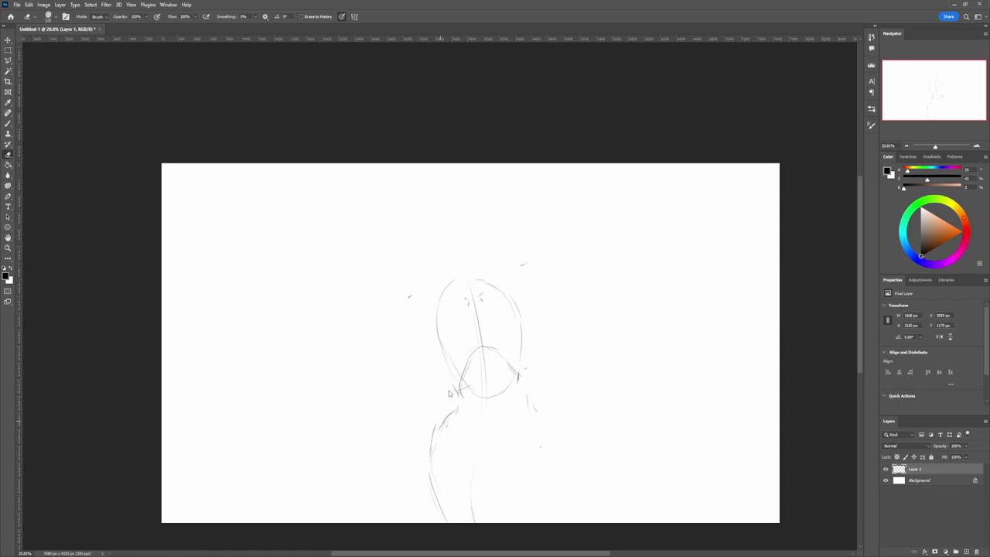
{"action": "key", "text": "b"}
{"action": "mouse_move", "coordinate": [441, 415]}
{"action": "left_mouse_down"}
{"action": "mouse_move", "coordinate": [437, 512]}
{"action": "mouse_move", "coordinate": [442, 427]}
{"action": "left_mouse_up"}
{"action": "key", "text": "e"}
{"action": "key", "text": "b"}
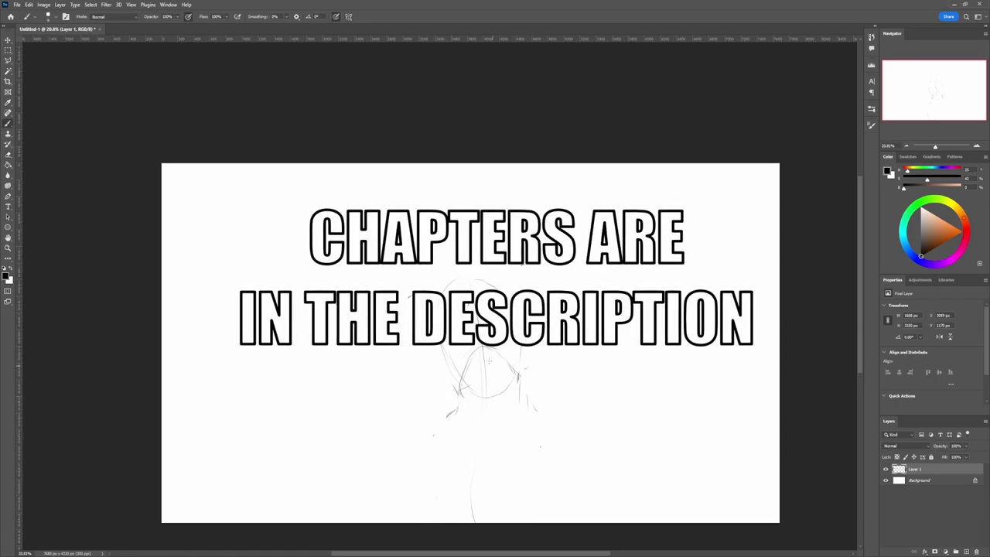
- Sketch the abdomen's centre line and the V-shaped pelvis, and scale the whole sketch down slightly
{"action": "left_click_drag", "start_coordinate": [484, 348], "coordinate": [489, 367]}
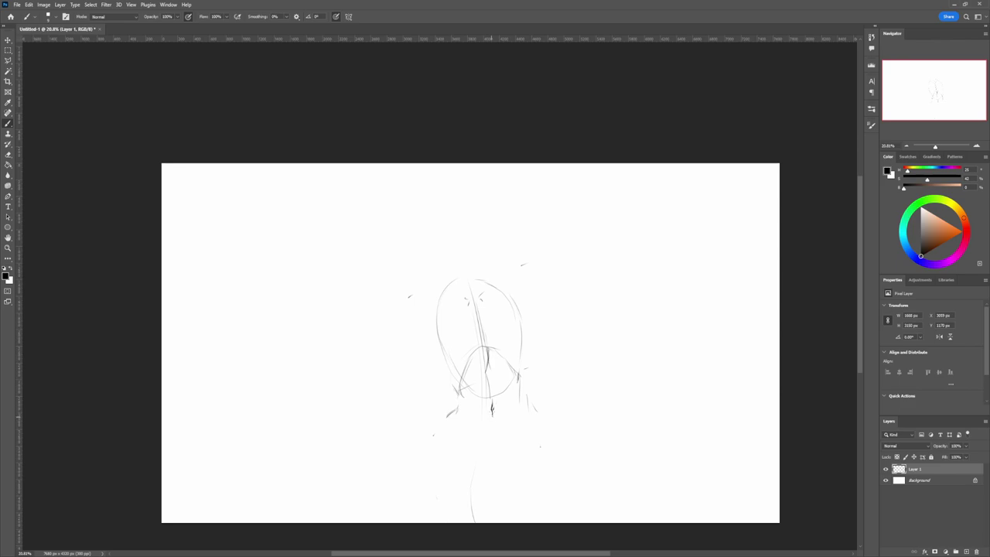
{"action": "mouse_move", "coordinate": [460, 412]}
{"action": "left_mouse_down"}
{"action": "mouse_move", "coordinate": [481, 440]}
{"action": "mouse_move", "coordinate": [501, 442]}
{"action": "left_mouse_up"}
{"action": "key", "text": "ctrl+t"}
{"action": "left_click_drag", "start_coordinate": [541, 262], "coordinate": [535, 274]}
{"action": "left_click_drag", "start_coordinate": [525, 297], "coordinate": [517, 283]}
{"action": "key", "text": "Return"}
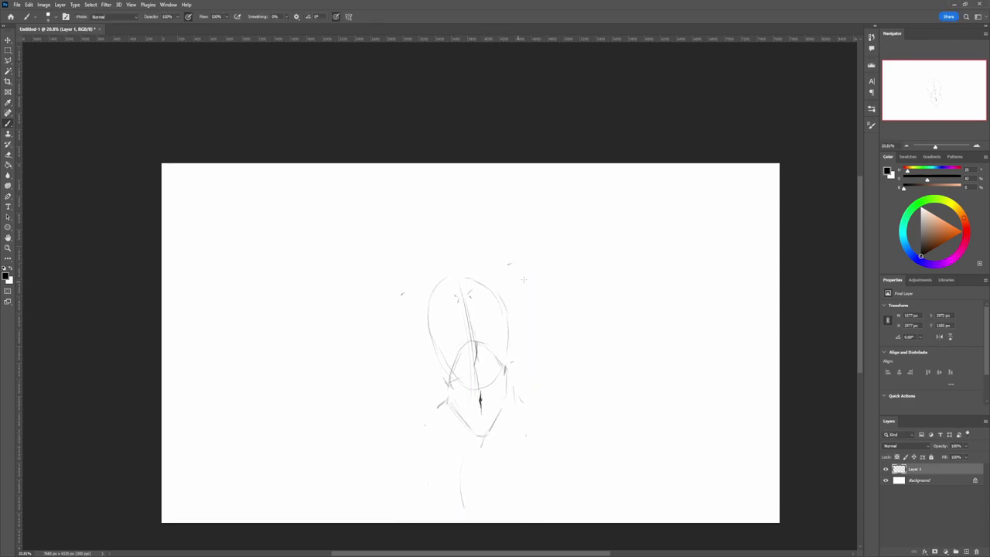
- Reinforce the side of the ribcage and sketch an oval head with the neck above the torso
{"action": "left_click_drag", "start_coordinate": [423, 323], "coordinate": [440, 360]}
{"action": "key", "text": "ctrl+space"}
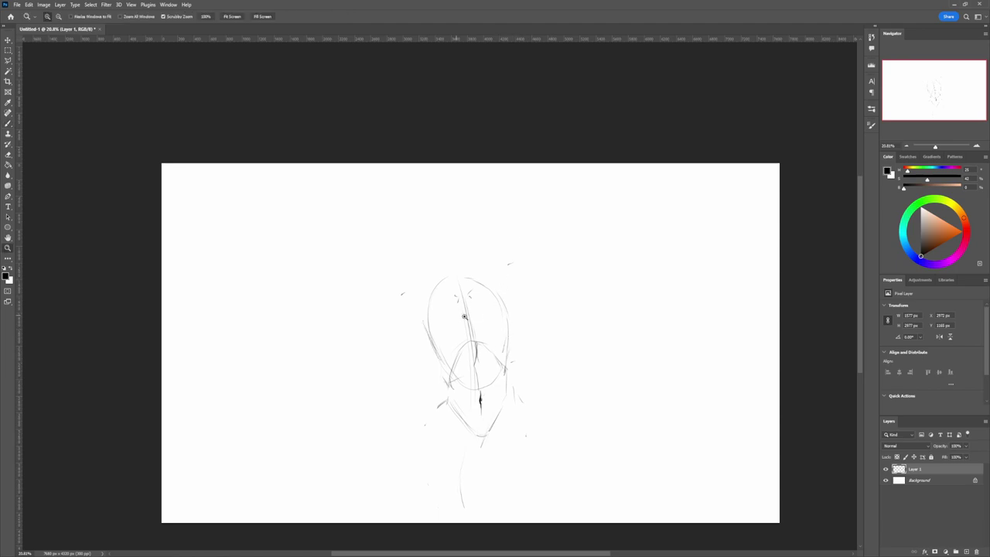
{"action": "left_click_drag", "start_coordinate": [453, 314], "coordinate": [503, 258]}
{"action": "key", "text": "b"}
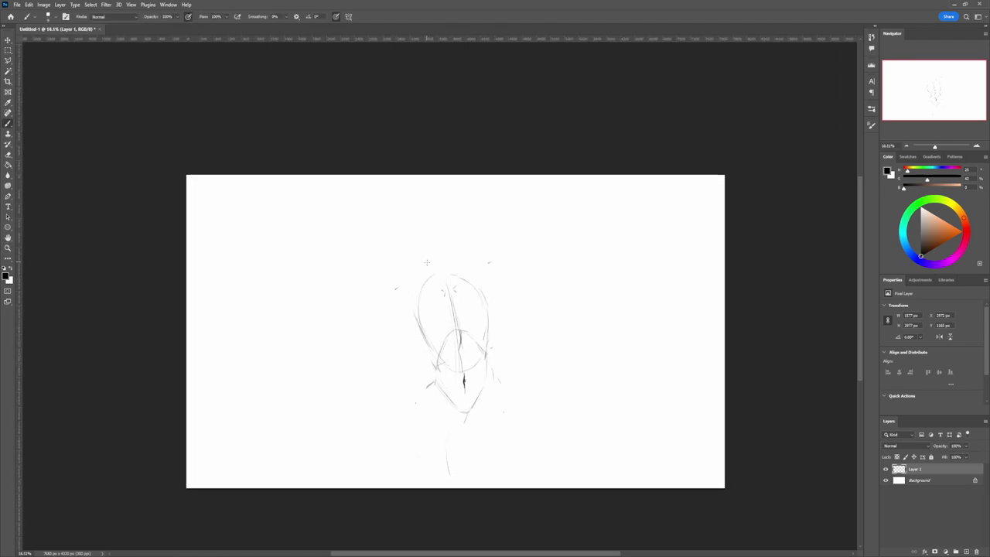
{"action": "left_click_drag", "start_coordinate": [428, 266], "coordinate": [425, 282]}
{"action": "mouse_move", "coordinate": [453, 260]}
{"action": "left_mouse_down"}
{"action": "mouse_move", "coordinate": [459, 270]}
{"action": "mouse_move", "coordinate": [421, 232]}
{"action": "mouse_move", "coordinate": [420, 207]}
{"action": "mouse_move", "coordinate": [454, 228]}
{"action": "left_mouse_up"}
{"action": "mouse_move", "coordinate": [413, 238]}
{"action": "left_mouse_down"}
{"action": "mouse_move", "coordinate": [452, 214]}
{"action": "mouse_move", "coordinate": [447, 246]}
{"action": "mouse_move", "coordinate": [414, 244]}
{"action": "mouse_move", "coordinate": [458, 244]}
{"action": "mouse_move", "coordinate": [449, 205]}
{"action": "left_mouse_up"}
{"action": "mouse_move", "coordinate": [446, 205]}
{"action": "left_mouse_down"}
{"action": "mouse_move", "coordinate": [430, 204]}
{"action": "mouse_move", "coordinate": [418, 257]}
{"action": "mouse_move", "coordinate": [459, 270]}
{"action": "mouse_move", "coordinate": [457, 258]}
{"action": "mouse_move", "coordinate": [454, 272]}
{"action": "left_mouse_up"}
- Clean up the shoulder marks and sketch both shoulders, the raised outstretched arm and the start of the lowered arm
{"action": "key", "text": "e"}
{"action": "mouse_move", "coordinate": [431, 267]}
{"action": "left_mouse_down"}
{"action": "mouse_move", "coordinate": [445, 237]}
{"action": "mouse_move", "coordinate": [462, 275]}
{"action": "mouse_move", "coordinate": [485, 261]}
{"action": "mouse_move", "coordinate": [442, 285]}
{"action": "mouse_move", "coordinate": [396, 291]}
{"action": "left_mouse_up"}
{"action": "key", "text": "b"}
{"action": "mouse_move", "coordinate": [475, 270]}
{"action": "left_mouse_down"}
{"action": "mouse_move", "coordinate": [535, 274]}
{"action": "mouse_move", "coordinate": [508, 264]}
{"action": "left_mouse_up"}
{"action": "mouse_move", "coordinate": [503, 269]}
{"action": "left_mouse_down"}
{"action": "mouse_move", "coordinate": [527, 253]}
{"action": "mouse_move", "coordinate": [487, 337]}
{"action": "left_mouse_up"}
{"action": "left_click_drag", "start_coordinate": [507, 289], "coordinate": [567, 252]}
{"action": "left_click_drag", "start_coordinate": [520, 255], "coordinate": [558, 235]}
{"action": "left_click_drag", "start_coordinate": [405, 287], "coordinate": [380, 326]}
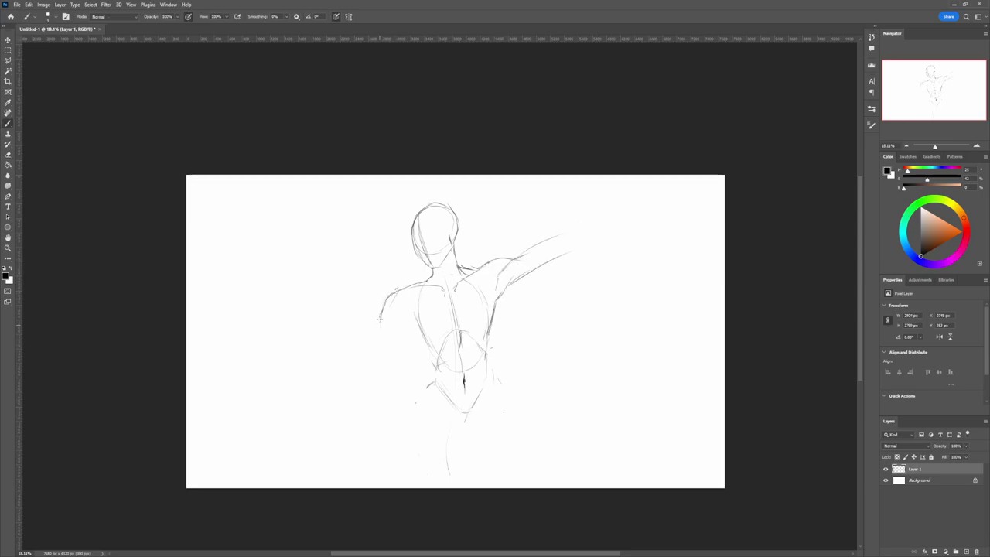
- Lasso the lowered arm's shoulder and move it closer to the torso with Free Transform
{"action": "key", "text": "l"}
{"action": "key", "text": "shift+l"}
{"action": "key", "text": "ctrl+t"}
{"action": "mouse_move", "coordinate": [409, 363]}
{"action": "left_mouse_down"}
{"action": "mouse_move", "coordinate": [418, 392]}
{"action": "mouse_move", "coordinate": [421, 346]}
{"action": "left_mouse_up"}
{"action": "key", "text": "Return"}
{"action": "key", "text": "ctrl+d"}
- Lasso the raised arm and shift it slightly inward towards the torso with Free Transform
{"action": "left_click_drag", "start_coordinate": [499, 327], "coordinate": [504, 333]}
{"action": "key", "text": "ctrl+t"}
{"action": "left_click_drag", "start_coordinate": [545, 301], "coordinate": [536, 304]}
{"action": "key", "text": "Return"}
{"action": "key", "text": "ctrl+d"}
{"action": "key", "text": "b"}
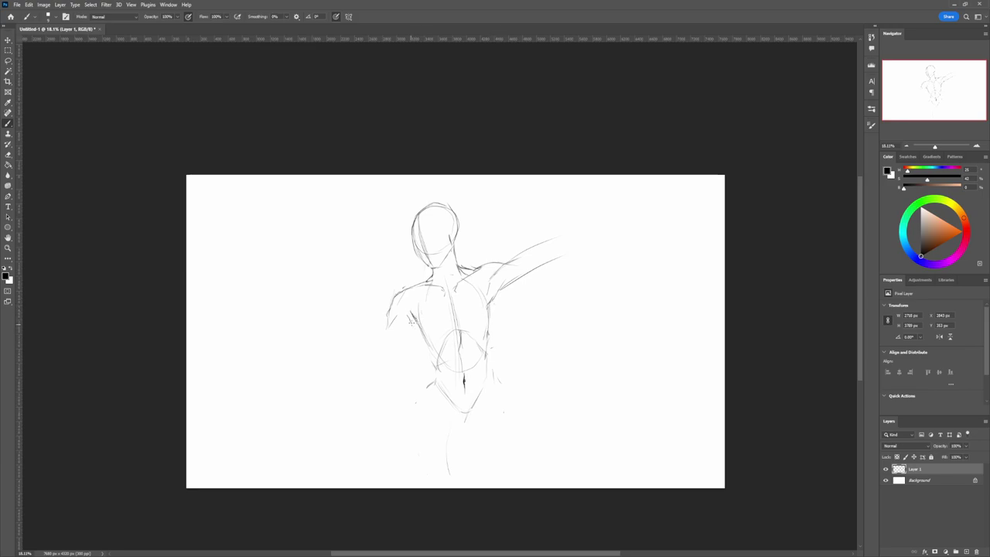
- Sketch the inner and outer contours of the lowered arm down from the shoulder
{"action": "mouse_move", "coordinate": [412, 316]}
{"action": "left_mouse_down"}
{"action": "mouse_move", "coordinate": [426, 342]}
{"action": "mouse_move", "coordinate": [385, 371]}
{"action": "mouse_move", "coordinate": [393, 389]}
{"action": "left_mouse_up"}
{"action": "left_click_drag", "start_coordinate": [387, 337], "coordinate": [374, 396]}
{"action": "key", "text": "z"}
{"action": "left_click_drag", "start_coordinate": [480, 375], "coordinate": [447, 377]}
- Lasso the lowered arm and adjust its size and position with Free Transform
{"action": "key", "text": "l"}
{"action": "left_click_drag", "start_coordinate": [393, 336], "coordinate": [394, 334]}
{"action": "key", "text": "ctrl+t"}
{"action": "mouse_move", "coordinate": [395, 262]}
{"action": "left_mouse_down"}
{"action": "mouse_move", "coordinate": [395, 249]}
{"action": "mouse_move", "coordinate": [409, 285]}
{"action": "mouse_move", "coordinate": [402, 296]}
{"action": "left_mouse_up"}
{"action": "key", "text": "Return"}
{"action": "key", "text": "ctrl+d"}
{"action": "key", "text": "ctrl+t"}
{"action": "key", "text": "Return"}
{"action": "key", "text": "ctrl+d"}
- Extend the lowered arm's contours and sketch the waist and hip lines
{"action": "key", "text": "z"}
{"action": "key", "text": "b"}
{"action": "mouse_move", "coordinate": [369, 384]}
{"action": "left_mouse_down"}
{"action": "mouse_move", "coordinate": [375, 354]}
{"action": "mouse_move", "coordinate": [400, 388]}
{"action": "left_mouse_up"}
{"action": "mouse_move", "coordinate": [444, 364]}
{"action": "left_mouse_down"}
{"action": "mouse_move", "coordinate": [449, 387]}
{"action": "mouse_move", "coordinate": [425, 427]}
{"action": "left_mouse_up"}
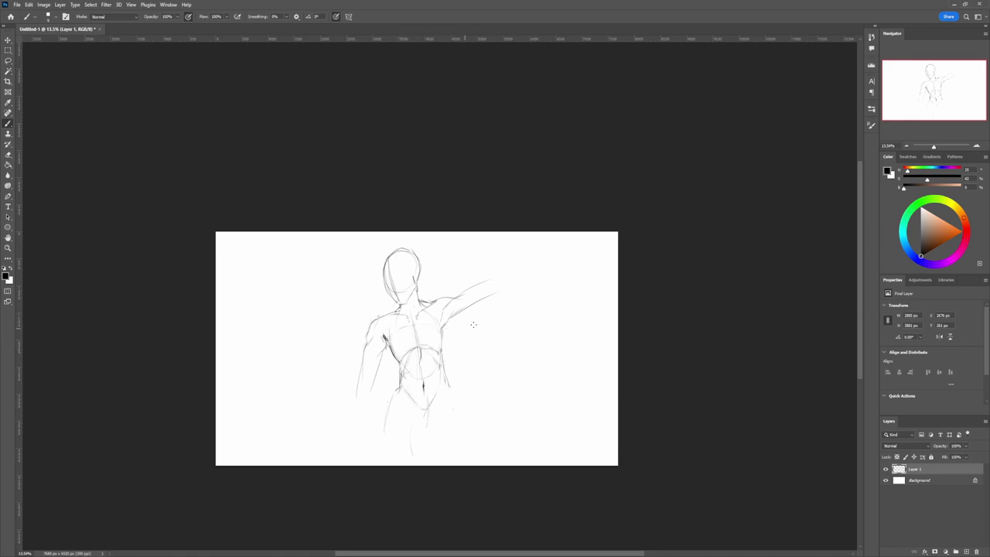
- Lasso the upper body and nudge it slightly down with Free Transform
{"action": "key", "text": "l"}
{"action": "left_click_drag", "start_coordinate": [456, 330], "coordinate": [465, 327]}
{"action": "key", "text": "ctrl+t"}
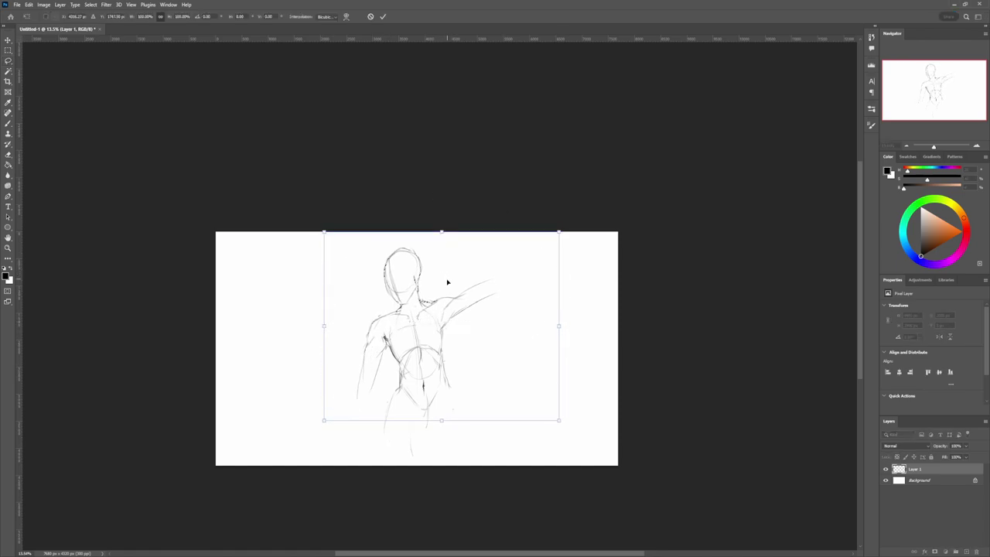
{"action": "key", "text": "Return"}
- Draw the bra's cups and lower band across the chest, cleaning up the lines
{"action": "key", "text": "b"}
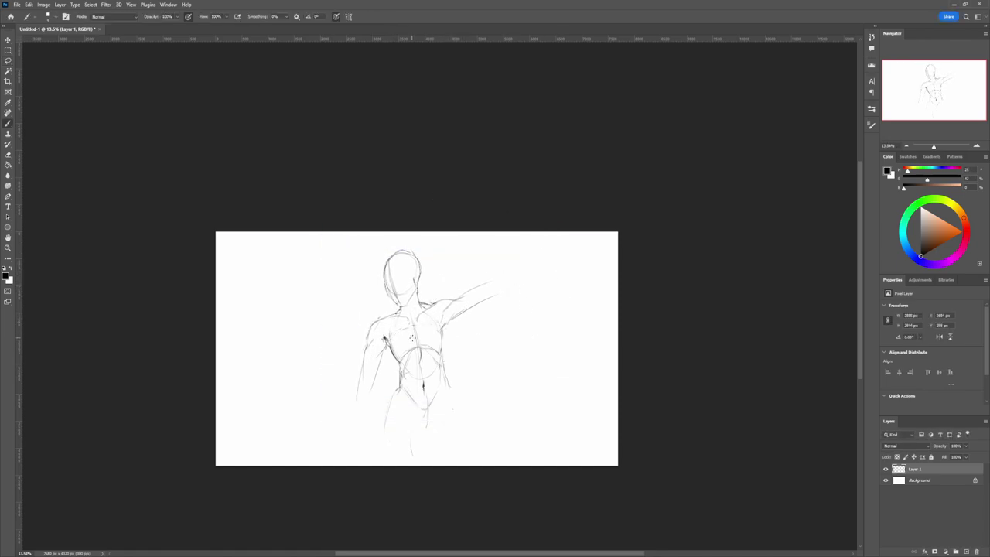
{"action": "mouse_move", "coordinate": [398, 362]}
{"action": "left_mouse_down"}
{"action": "mouse_move", "coordinate": [442, 362]}
{"action": "mouse_move", "coordinate": [416, 328]}
{"action": "mouse_move", "coordinate": [397, 328]}
{"action": "mouse_move", "coordinate": [423, 338]}
{"action": "mouse_move", "coordinate": [437, 300]}
{"action": "mouse_move", "coordinate": [428, 336]}
{"action": "mouse_move", "coordinate": [406, 347]}
{"action": "mouse_move", "coordinate": [447, 306]}
{"action": "mouse_move", "coordinate": [416, 348]}
{"action": "mouse_move", "coordinate": [436, 345]}
{"action": "mouse_move", "coordinate": [434, 325]}
{"action": "mouse_move", "coordinate": [420, 340]}
{"action": "mouse_move", "coordinate": [422, 358]}
{"action": "mouse_move", "coordinate": [417, 338]}
{"action": "mouse_move", "coordinate": [444, 335]}
{"action": "left_mouse_up"}
{"action": "key", "text": "e"}
{"action": "key", "text": "b"}
{"action": "key", "text": "e"}
{"action": "key", "text": "b"}
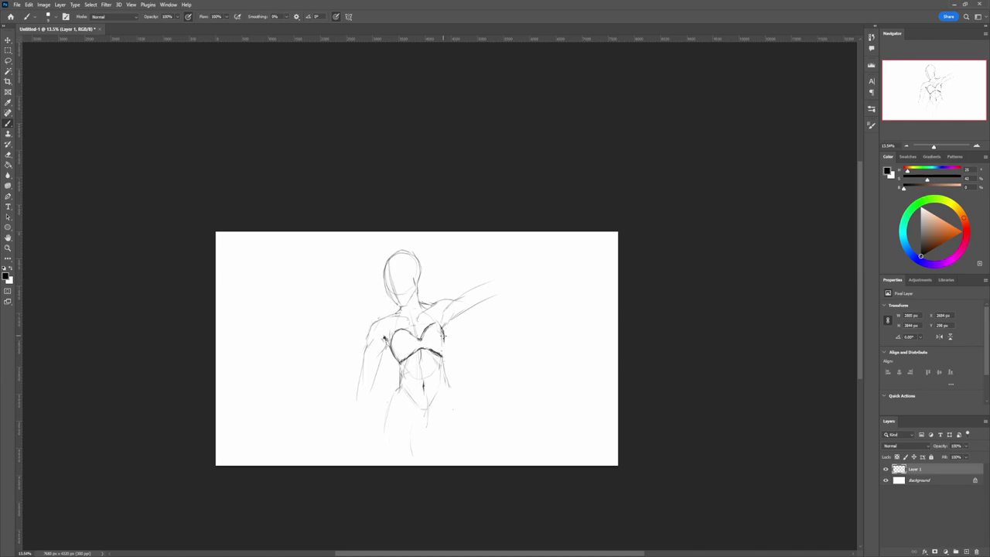
- Refine the bra's outline and add its shoulder straps, erasing stray lines
{"action": "mouse_move", "coordinate": [399, 362]}
{"action": "left_mouse_down"}
{"action": "mouse_move", "coordinate": [392, 347]}
{"action": "mouse_move", "coordinate": [391, 355]}
{"action": "mouse_move", "coordinate": [438, 323]}
{"action": "mouse_move", "coordinate": [397, 331]}
{"action": "left_mouse_up"}
{"action": "key", "text": "e"}
{"action": "key", "text": "b"}
{"action": "key", "text": "e"}
{"action": "key", "text": "b"}
{"action": "key", "text": "e"}
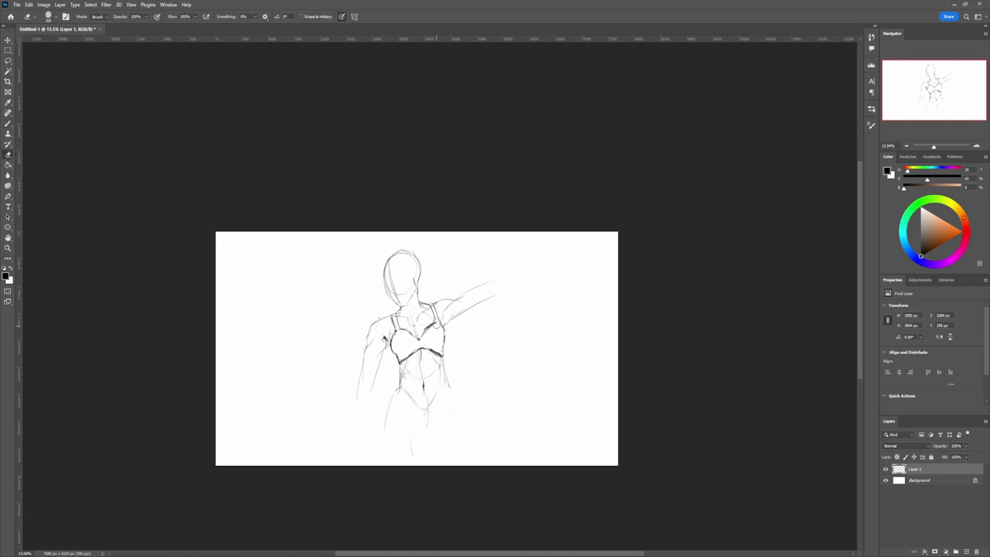
- Lasso the upper body and adjust it with Free Transform
{"action": "key", "text": "l"}
{"action": "mouse_move", "coordinate": [482, 335]}
{"action": "left_mouse_down"}
{"action": "mouse_move", "coordinate": [386, 341]}
{"action": "mouse_move", "coordinate": [487, 344]}
{"action": "mouse_move", "coordinate": [484, 329]}
{"action": "left_mouse_up"}
{"action": "key", "text": "ctrl+t"}
{"action": "key", "text": "Return"}
{"action": "key", "text": "ctrl+d"}
- Erase the rough construction lines across the abdomen and the hip
{"action": "key", "text": "b"}
{"action": "key", "text": "e"}
{"action": "left_click_drag", "start_coordinate": [423, 354], "coordinate": [389, 405]}
{"action": "key", "text": "b"}
- Lasso the lowered arm and shift its lower end slightly inward with Free Transform
{"action": "key", "text": "l"}
{"action": "left_click_drag", "start_coordinate": [388, 318], "coordinate": [387, 337]}
{"action": "key", "text": "ctrl+t"}
{"action": "left_click_drag", "start_coordinate": [334, 443], "coordinate": [337, 435]}
{"action": "key", "text": "Return"}
- Lasso the head and raised arm and scale them down slightly with Free Transform
{"action": "left_click_drag", "start_coordinate": [446, 339], "coordinate": [442, 303]}
{"action": "key", "text": "ctrl+t"}
{"action": "left_click_drag", "start_coordinate": [535, 258], "coordinate": [529, 262]}
{"action": "key", "text": "Return"}
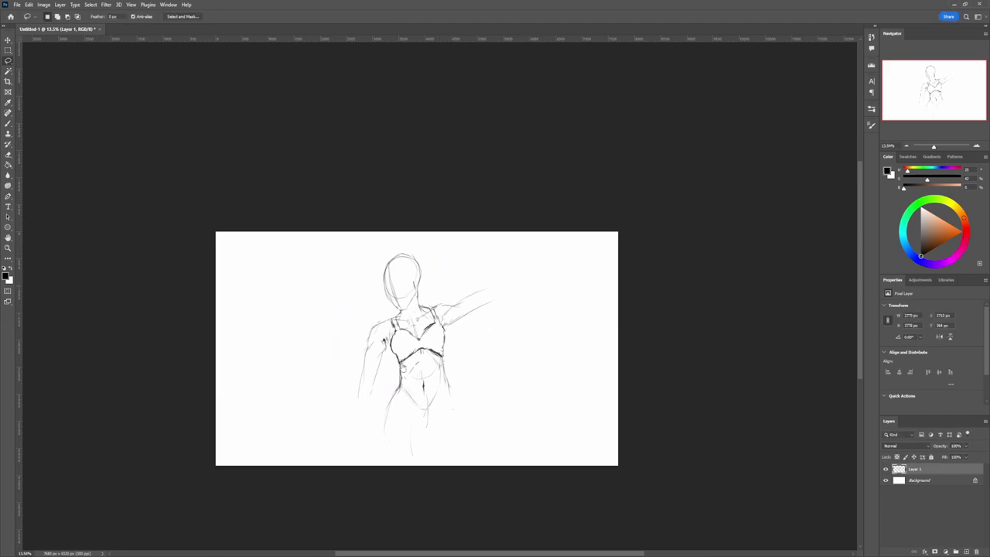
- Redraw and clean up the head's outline, jaw and neck lines
{"action": "key", "text": "b"}
{"action": "scroll", "coordinate": [569, 272], "scroll_direction": "down", "scroll_amount": 2}
{"action": "mouse_move", "coordinate": [399, 325]}
{"action": "left_mouse_down"}
{"action": "mouse_move", "coordinate": [401, 333]}
{"action": "mouse_move", "coordinate": [404, 283]}
{"action": "mouse_move", "coordinate": [406, 318]}
{"action": "left_mouse_up"}
{"action": "key", "text": "e"}
{"action": "key", "text": "b"}
{"action": "key", "text": "e"}
{"action": "key", "text": "b"}
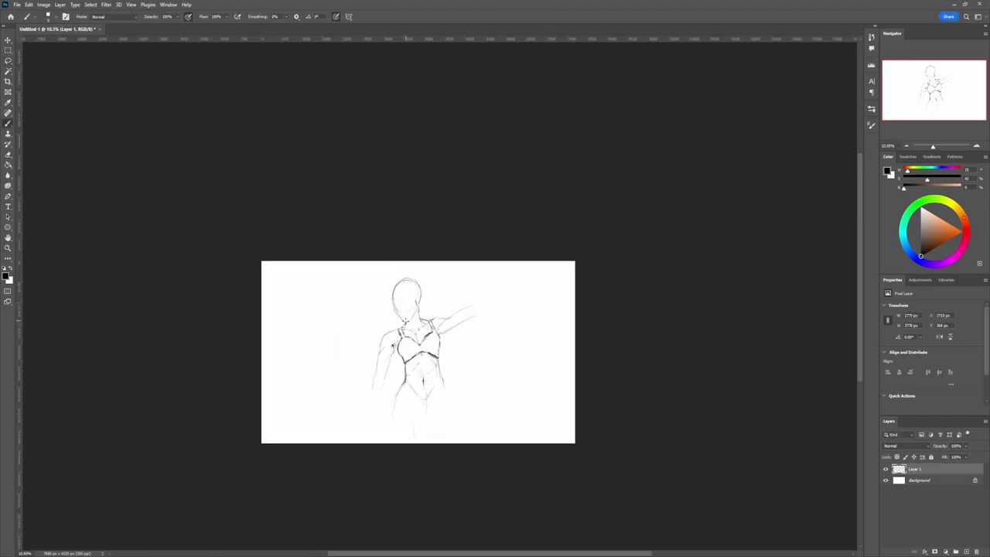
{"action": "left_click_drag", "start_coordinate": [399, 285], "coordinate": [406, 320]}
- Try to sketch the hip and thigh contour on the lowered-arm side, including with a larger brush
{"action": "left_click_drag", "start_coordinate": [406, 377], "coordinate": [400, 443]}
{"action": "key", "text": "e"}
{"action": "key", "text": "b"}
{"action": "key", "text": "ctrl+z"}
{"action": "key", "text": "ctrl+z"}
{"action": "key", "text": "]"}
{"action": "left_click_drag", "start_coordinate": [406, 375], "coordinate": [397, 443]}
{"action": "key", "text": "ctrl+z"}
{"action": "key", "text": "ctrl+z"}
- Try to sketch the hip and thigh contour on the raised-arm side
{"action": "left_click_drag", "start_coordinate": [438, 359], "coordinate": [446, 442]}
{"action": "key", "text": "z"}
{"action": "mouse_move", "coordinate": [466, 363]}
{"action": "left_mouse_down"}
{"action": "mouse_move", "coordinate": [457, 371]}
{"action": "mouse_move", "coordinate": [483, 380]}
{"action": "left_mouse_up"}
{"action": "key", "text": "e"}
{"action": "left_click_drag", "start_coordinate": [447, 438], "coordinate": [441, 361]}
- Sketch the outer thigh on the raised-arm side and the diagonal pelvic creases below the abdomen
{"action": "key", "text": "b"}
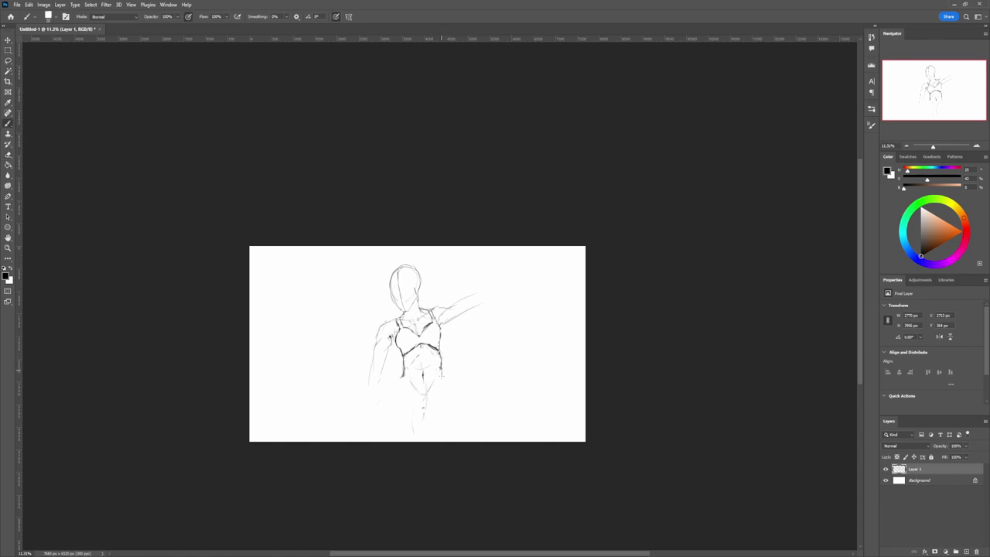
{"action": "left_click_drag", "start_coordinate": [442, 396], "coordinate": [438, 442]}
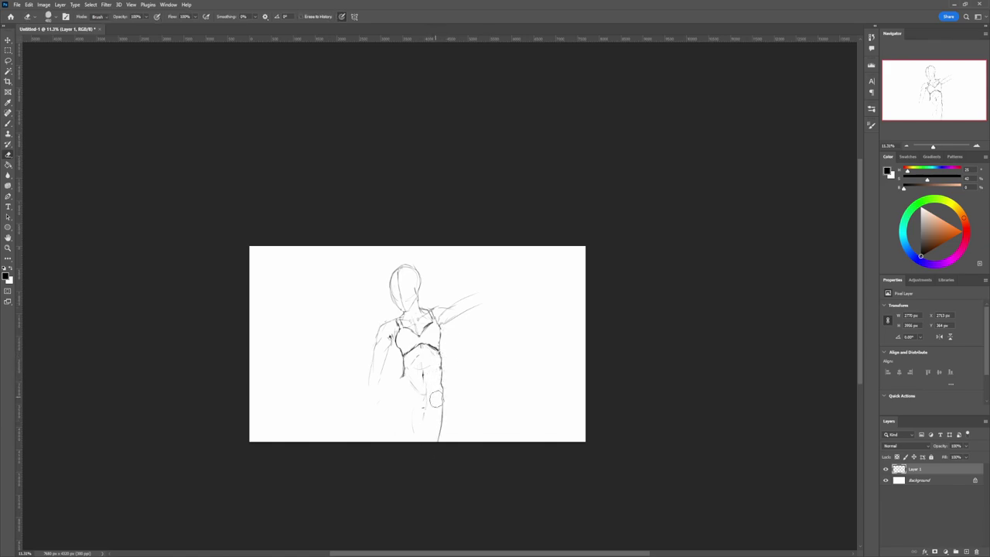
{"action": "left_click_drag", "start_coordinate": [441, 386], "coordinate": [420, 421]}
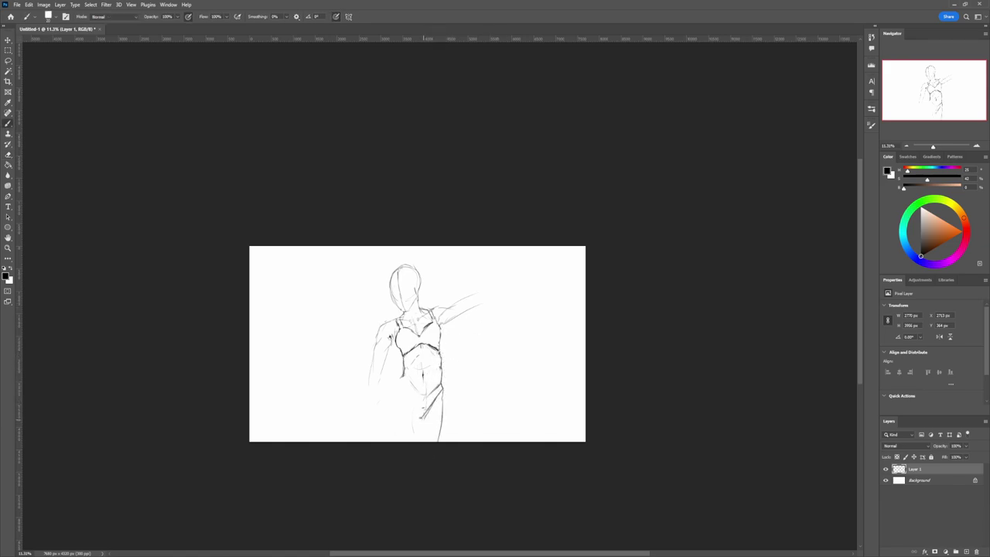
{"action": "mouse_move", "coordinate": [403, 376]}
{"action": "left_mouse_down"}
{"action": "mouse_move", "coordinate": [420, 397]}
{"action": "mouse_move", "coordinate": [420, 420]}
{"action": "mouse_move", "coordinate": [424, 401]}
{"action": "left_mouse_up"}
- Erase and redraw the diagonal pelvic crease on the raised-arm side
{"action": "key", "text": "e"}
{"action": "mouse_move", "coordinate": [441, 393]}
{"action": "left_mouse_down"}
{"action": "mouse_move", "coordinate": [424, 420]}
{"action": "mouse_move", "coordinate": [424, 397]}
{"action": "mouse_move", "coordinate": [422, 418]}
{"action": "left_mouse_up"}
{"action": "key", "text": "b"}
{"action": "left_click_drag", "start_coordinate": [442, 397], "coordinate": [419, 422]}
- Redraw the waist, hip and thigh contour on the lowered-arm side and erase stray lines around the thigh
{"action": "mouse_move", "coordinate": [425, 363]}
{"action": "left_mouse_down"}
{"action": "mouse_move", "coordinate": [455, 381]}
{"action": "mouse_move", "coordinate": [407, 415]}
{"action": "mouse_move", "coordinate": [404, 395]}
{"action": "left_mouse_up"}
{"action": "key", "text": "e"}
{"action": "left_click_drag", "start_coordinate": [462, 331], "coordinate": [481, 336]}
{"action": "mouse_move", "coordinate": [405, 426]}
{"action": "left_mouse_down"}
{"action": "mouse_move", "coordinate": [424, 401]}
{"action": "mouse_move", "coordinate": [379, 425]}
{"action": "mouse_move", "coordinate": [378, 441]}
{"action": "left_mouse_up"}
{"action": "key", "text": "b"}
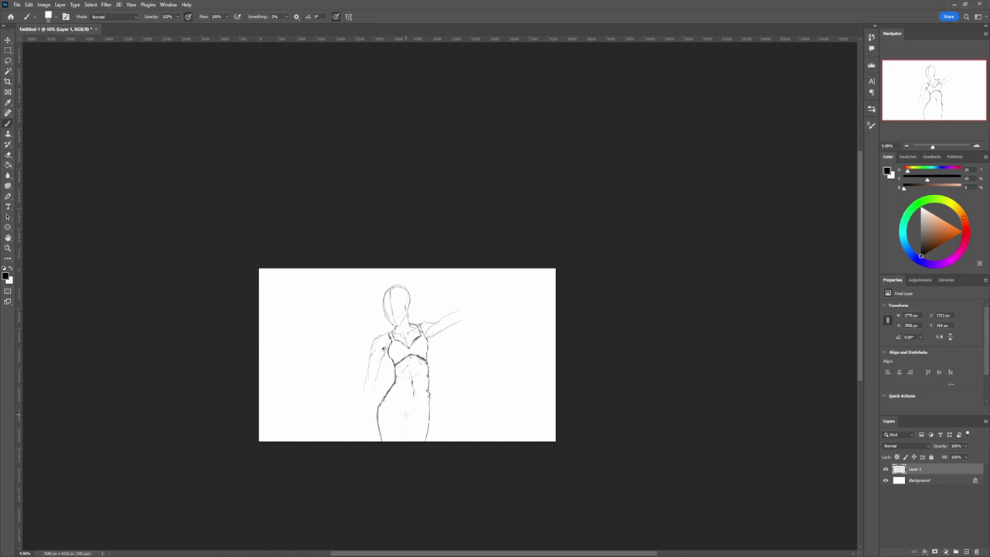
- Sketch the pelvic crease from the hip to the crotch and the inner thigh lines
{"action": "mouse_move", "coordinate": [393, 388]}
{"action": "left_mouse_down"}
{"action": "mouse_move", "coordinate": [406, 438]}
{"action": "mouse_move", "coordinate": [423, 439]}
{"action": "left_mouse_up"}
{"action": "key", "text": "e"}
{"action": "key", "text": "b"}
{"action": "key", "text": "e"}
- Erase and rework the lower outer thigh contour on the lowered-arm side
{"action": "mouse_move", "coordinate": [408, 426]}
{"action": "left_mouse_down"}
{"action": "mouse_move", "coordinate": [406, 440]}
{"action": "mouse_move", "coordinate": [379, 441]}
{"action": "left_mouse_up"}
{"action": "key", "text": "b"}
{"action": "key", "text": "e"}
{"action": "left_click_drag", "start_coordinate": [382, 429], "coordinate": [379, 440]}
{"action": "key", "text": "b"}
{"action": "key", "text": "ctrl+z"}
- Redraw a wider outer hip and thigh contour on the raised-arm side and clean up its upper end
{"action": "mouse_move", "coordinate": [430, 406]}
{"action": "left_mouse_down"}
{"action": "mouse_move", "coordinate": [430, 440]}
{"action": "mouse_move", "coordinate": [432, 433]}
{"action": "left_mouse_up"}
{"action": "key", "text": "e"}
{"action": "key", "text": "b"}
{"action": "mouse_move", "coordinate": [429, 400]}
{"action": "left_mouse_down"}
{"action": "mouse_move", "coordinate": [432, 425]}
{"action": "mouse_move", "coordinate": [431, 399]}
{"action": "left_mouse_up"}
{"action": "key", "text": "e"}
{"action": "key", "text": "b"}
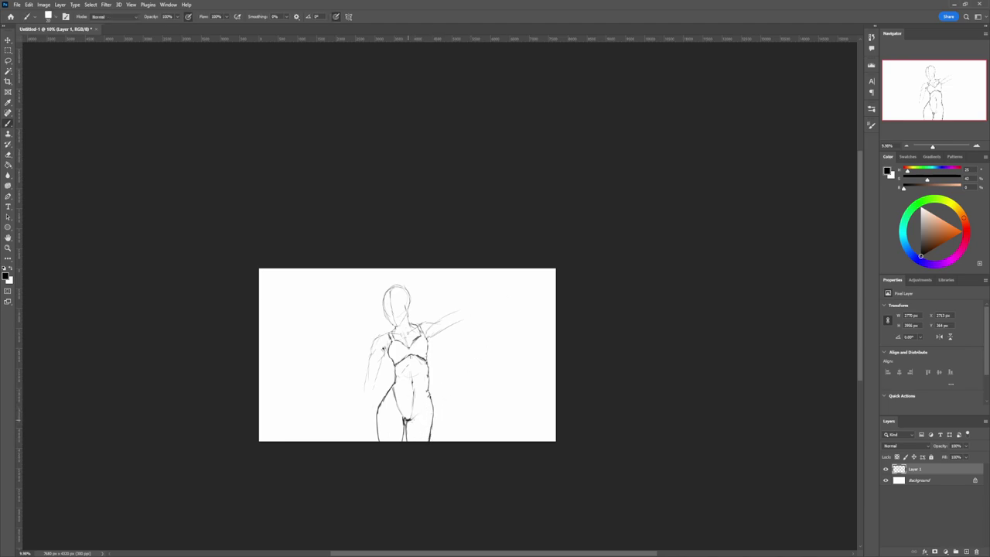
- Rework the bikini-bottom lines from the hips to the crotch and erase stray lines on the belly
{"action": "key", "text": "e"}
{"action": "key", "text": "b"}
{"action": "mouse_move", "coordinate": [398, 404]}
{"action": "left_mouse_down"}
{"action": "mouse_move", "coordinate": [402, 417]}
{"action": "mouse_move", "coordinate": [414, 408]}
{"action": "mouse_move", "coordinate": [406, 416]}
{"action": "left_mouse_up"}
{"action": "key", "text": "e"}
{"action": "key", "text": "b"}
{"action": "key", "text": "e"}
{"action": "left_click_drag", "start_coordinate": [400, 393], "coordinate": [406, 406]}
{"action": "key", "text": "z"}
{"action": "left_click_drag", "start_coordinate": [348, 437], "coordinate": [479, 386]}
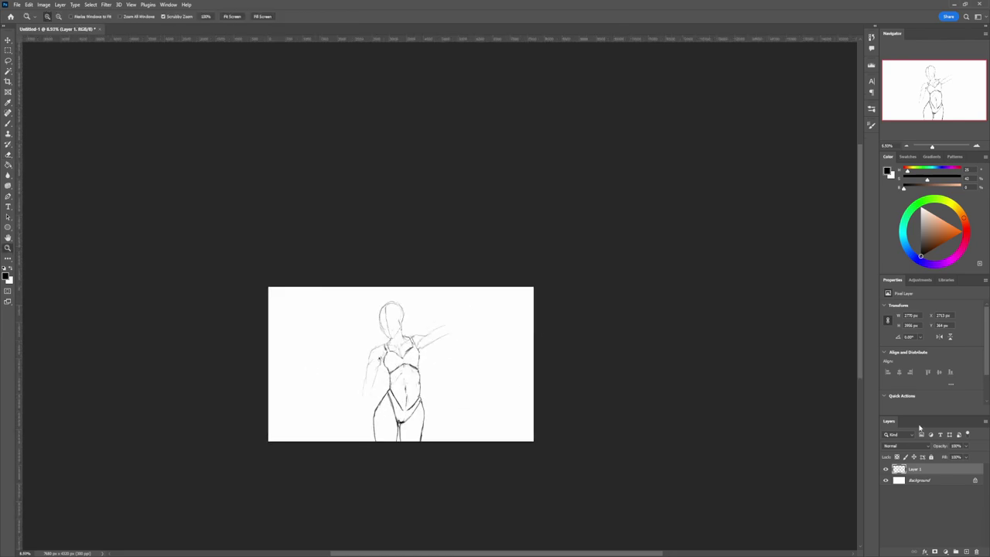
- Add a new layer above the sketch, fade Layer 1 to a very low opacity, and make Layer 2 active for redrawing
{"action": "left_click_drag", "start_coordinate": [942, 448], "coordinate": [923, 451]}
{"action": "left_click", "coordinate": [967, 551]}
{"action": "left_click_drag", "start_coordinate": [382, 397], "coordinate": [477, 375]}
{"action": "left_click", "coordinate": [935, 480]}
{"action": "left_click_drag", "start_coordinate": [943, 452], "coordinate": [942, 454]}
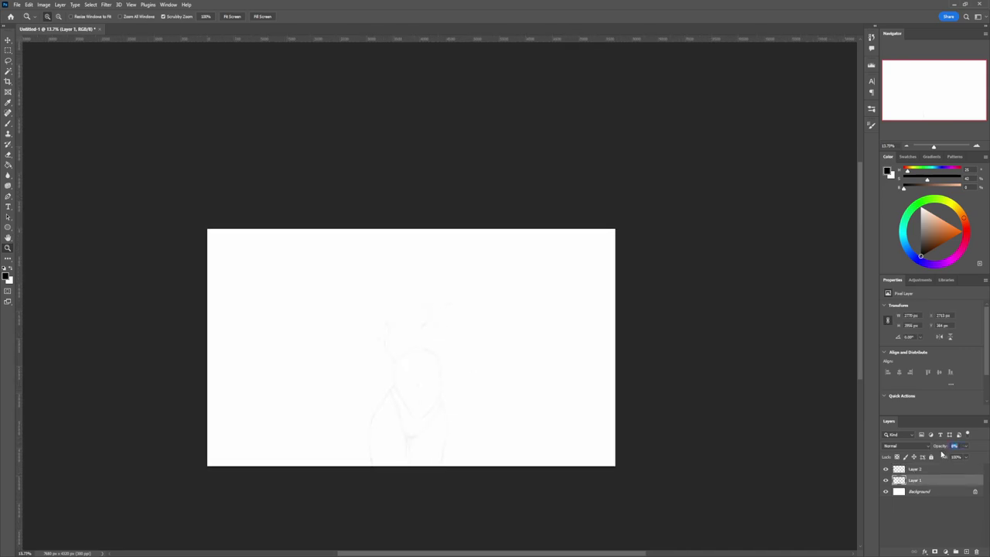
{"action": "left_click", "coordinate": [920, 469]}
{"action": "key", "text": "b"}
{"action": "scroll", "coordinate": [417, 359], "scroll_direction": "up", "scroll_amount": 1}
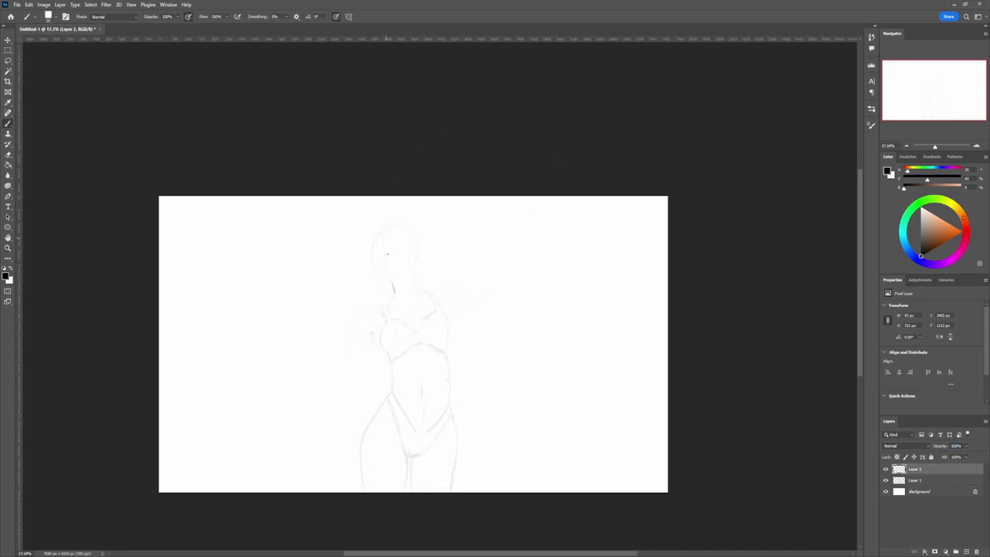
{"action": "left_click_drag", "start_coordinate": [394, 289], "coordinate": [385, 226]}
{"action": "key", "text": "ctrl+z"}
{"action": "mouse_move", "coordinate": [393, 291]}
{"action": "left_mouse_down"}
{"action": "mouse_move", "coordinate": [385, 228]}
{"action": "mouse_move", "coordinate": [405, 225]}
{"action": "mouse_move", "coordinate": [387, 275]}
{"action": "mouse_move", "coordinate": [408, 229]}
{"action": "mouse_move", "coordinate": [421, 238]}
{"action": "mouse_move", "coordinate": [366, 248]}
{"action": "mouse_move", "coordinate": [371, 233]}
{"action": "mouse_move", "coordinate": [374, 281]}
{"action": "mouse_move", "coordinate": [393, 296]}
{"action": "left_mouse_up"}
{"action": "key", "text": "ctrl+z"}
{"action": "key", "text": "ctrl+z"}
{"action": "key", "text": "ctrl+z"}
{"action": "key", "text": "ctrl+z"}
{"action": "key", "text": "ctrl+z"}
{"action": "key", "text": "e"}
{"action": "key", "text": "b"}
{"action": "key", "text": "ctrl+z"}
{"action": "key", "text": "ctrl+z"}
{"action": "key", "text": "ctrl+z"}
- Draw the clean head outline with a pointed chin and a curved face centre line over the faded sketch
{"action": "mouse_move", "coordinate": [379, 245]}
{"action": "left_mouse_down"}
{"action": "mouse_move", "coordinate": [393, 291]}
{"action": "mouse_move", "coordinate": [373, 274]}
{"action": "mouse_move", "coordinate": [371, 237]}
{"action": "left_mouse_up"}
{"action": "left_click_drag", "start_coordinate": [392, 295], "coordinate": [412, 275]}
{"action": "mouse_move", "coordinate": [388, 228]}
{"action": "left_mouse_down"}
{"action": "mouse_move", "coordinate": [418, 255]}
{"action": "mouse_move", "coordinate": [371, 253]}
{"action": "left_mouse_up"}
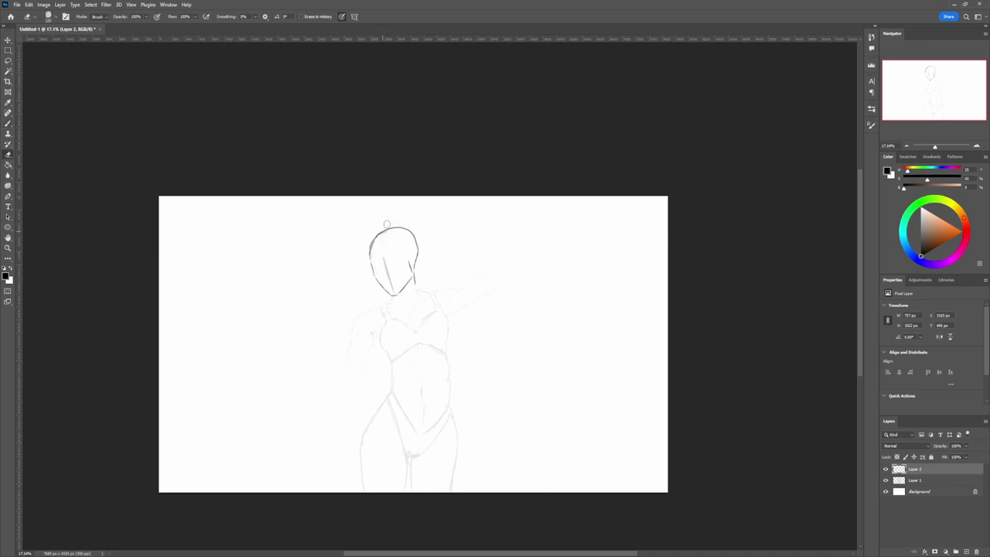
{"action": "left_click_drag", "start_coordinate": [393, 294], "coordinate": [386, 268]}
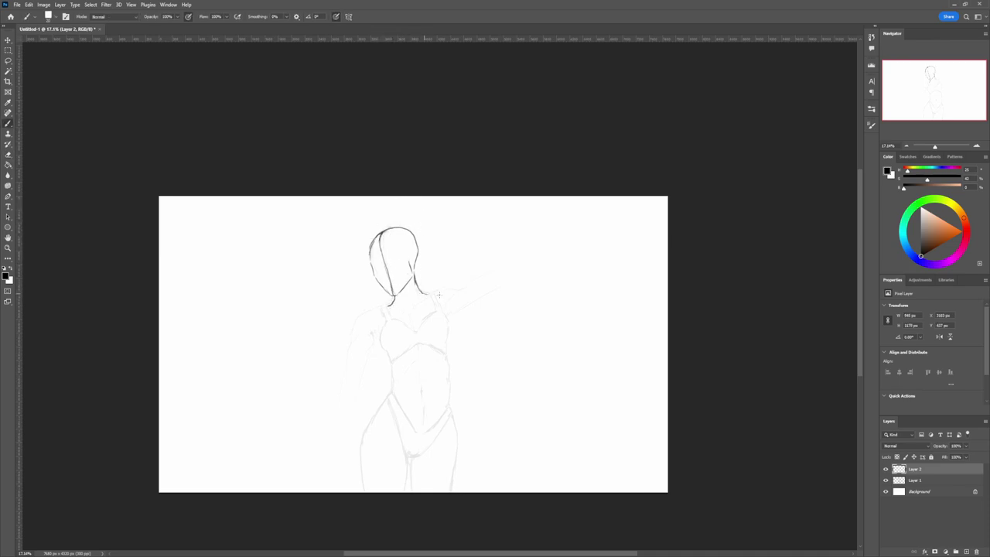
- Clean up the jaw edge beside the neck and draw the curved eye line across the face
{"action": "key", "text": "e"}
{"action": "mouse_move", "coordinate": [415, 275]}
{"action": "left_mouse_down"}
{"action": "mouse_move", "coordinate": [413, 304]}
{"action": "mouse_move", "coordinate": [416, 256]}
{"action": "left_mouse_up"}
{"action": "key", "text": "b"}
{"action": "key", "text": "e"}
{"action": "key", "text": "b"}
{"action": "left_click_drag", "start_coordinate": [370, 272], "coordinate": [405, 255]}
- Draw the shoulder and collarbone lines at the base of the neck
{"action": "scroll", "coordinate": [422, 325], "scroll_direction": "down", "scroll_amount": 1}
{"action": "mouse_move", "coordinate": [414, 311]}
{"action": "left_mouse_down"}
{"action": "mouse_move", "coordinate": [448, 298]}
{"action": "mouse_move", "coordinate": [383, 314]}
{"action": "left_mouse_up"}
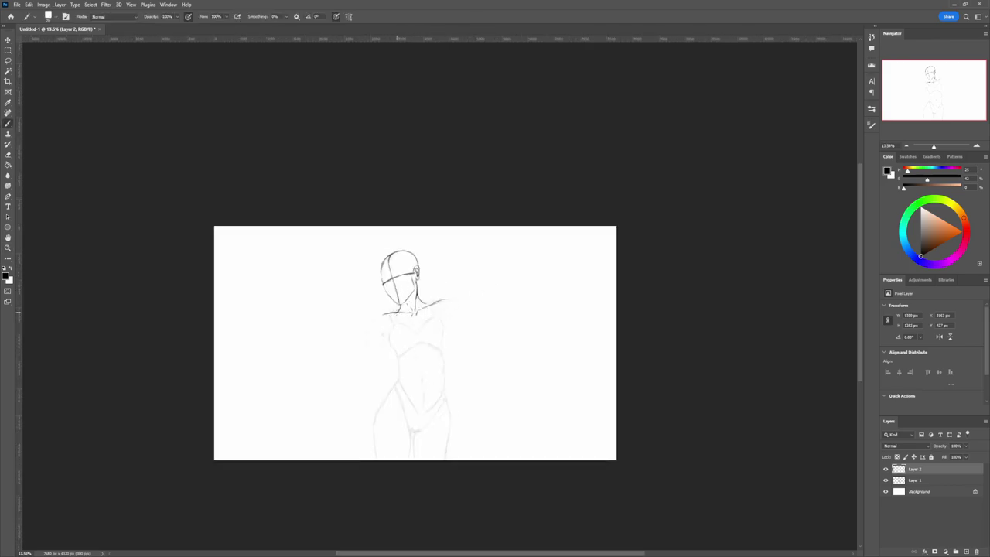
{"action": "key", "text": "e"}
{"action": "key", "text": "b"}
- Draw the bra outline with its lower band and cleavage, and start the waist contour beneath it
{"action": "left_click_drag", "start_coordinate": [419, 343], "coordinate": [445, 350]}
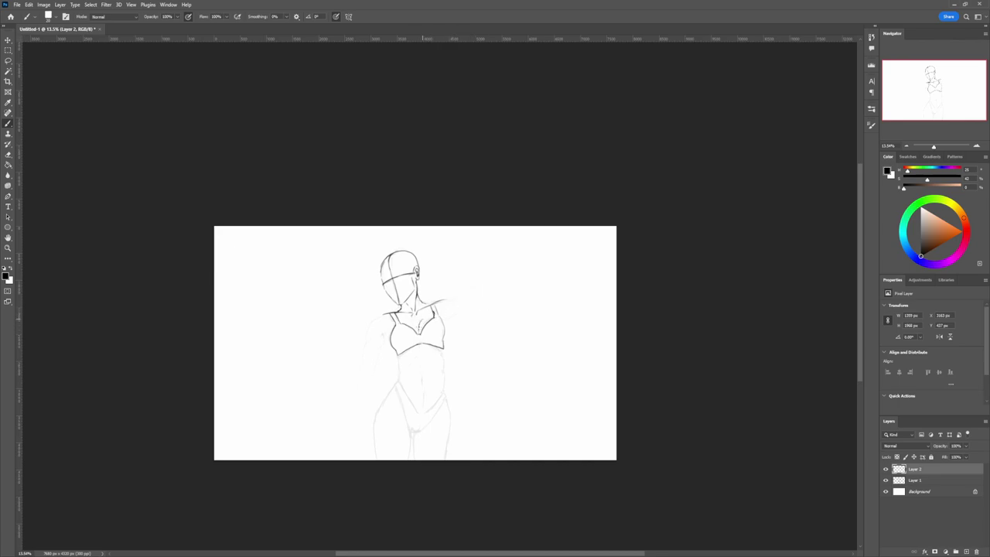
{"action": "key", "text": "e"}
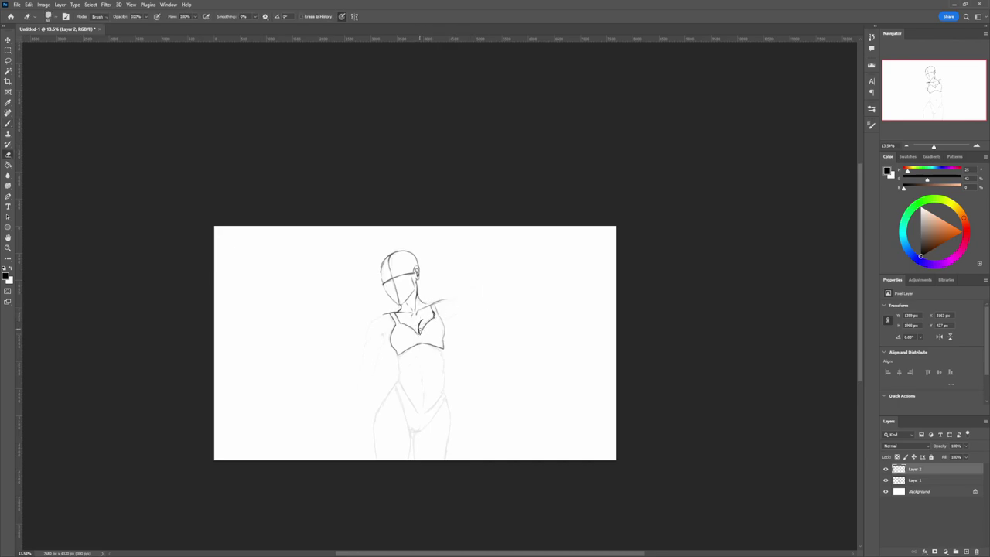
{"action": "key", "text": "b"}
{"action": "key", "text": "e"}
{"action": "key", "text": "b"}
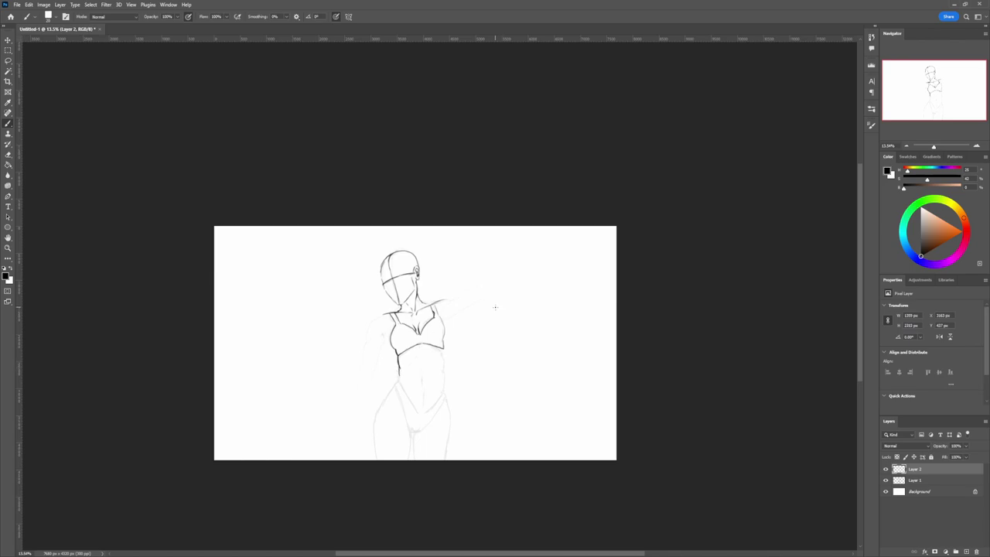
- Transform the selected lower-body part of the faded sketch on Layer 1 and make Layer 2 active again
{"action": "scroll", "coordinate": [381, 384], "scroll_direction": "down", "scroll_amount": 1}
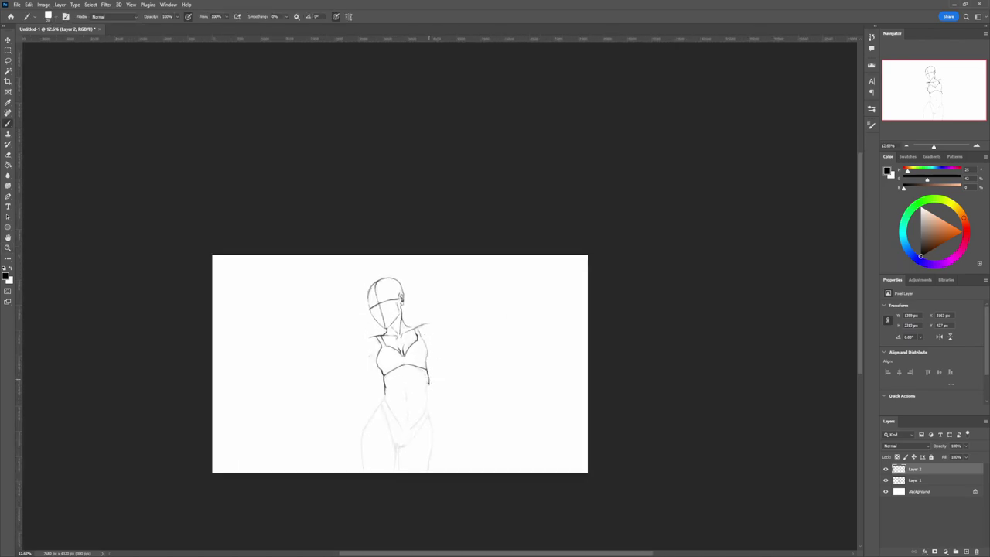
{"action": "key", "text": "z"}
{"action": "mouse_move", "coordinate": [403, 422]}
{"action": "left_mouse_down"}
{"action": "mouse_move", "coordinate": [373, 423]}
{"action": "mouse_move", "coordinate": [489, 420]}
{"action": "mouse_move", "coordinate": [438, 425]}
{"action": "left_mouse_up"}
{"action": "left_click", "coordinate": [915, 479]}
{"action": "key", "text": "l"}
{"action": "key", "text": "ctrl+t"}
{"action": "key", "text": "Return"}
{"action": "key", "text": "alt+bracketright"}
{"action": "scroll", "coordinate": [390, 408], "scroll_direction": "up", "scroll_amount": 2}
- Draw the navel line and refine the waist contour on the raised-arm side
{"action": "key", "text": "b"}
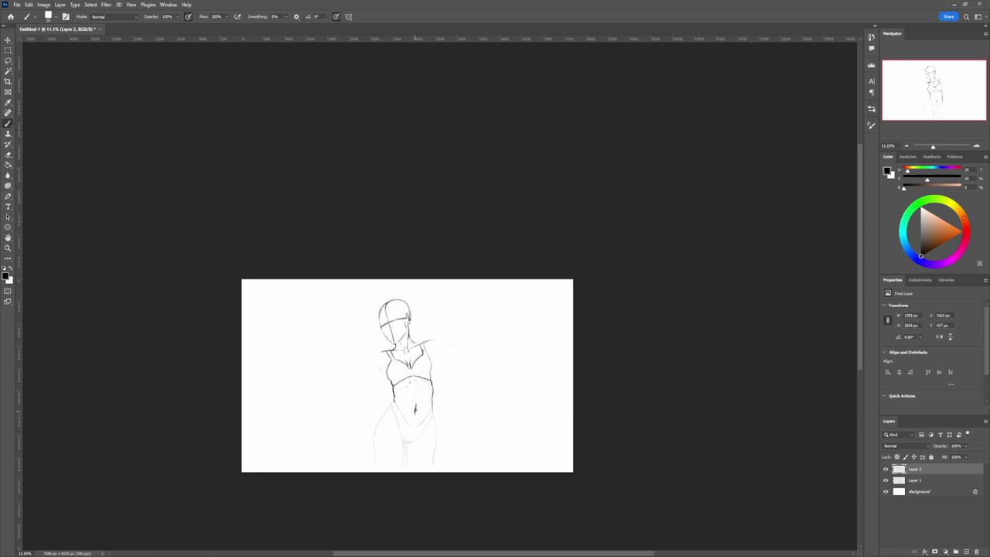
{"action": "key", "text": "e"}
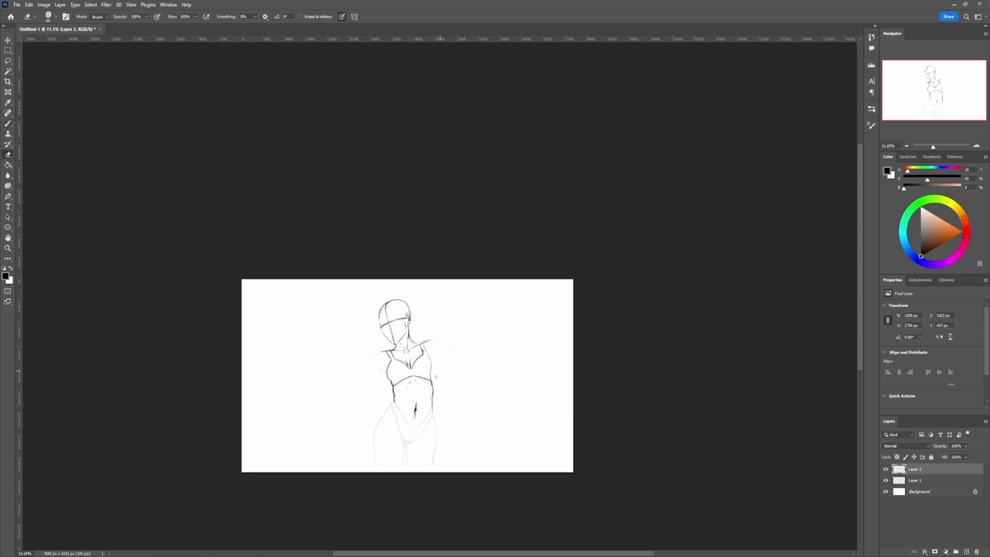
{"action": "key", "text": "b"}
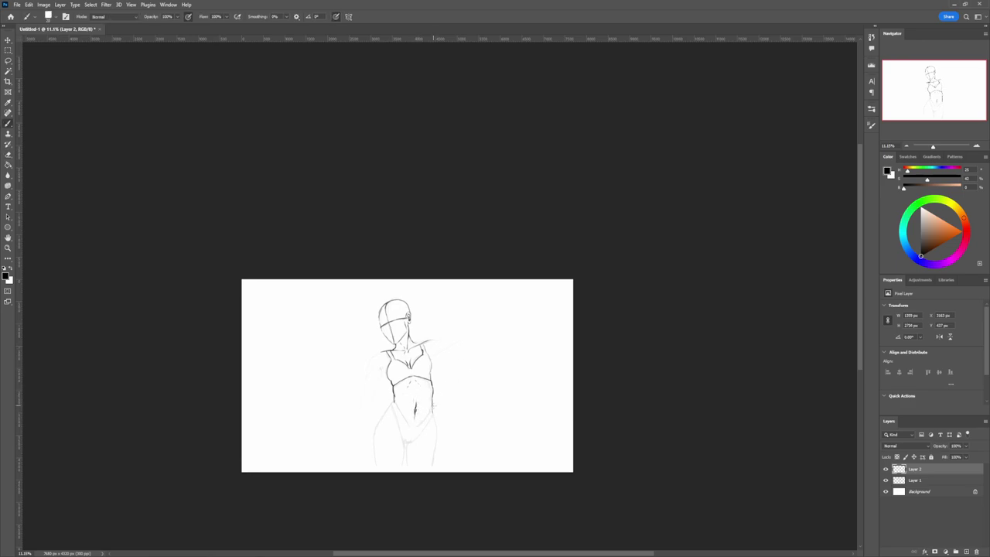
{"action": "key", "text": "e"}
{"action": "key", "text": "b"}
- Draw the outer hip and thigh contours on both sides of the figure
{"action": "left_click_drag", "start_coordinate": [433, 412], "coordinate": [422, 501]}
{"action": "key", "text": "e"}
{"action": "key", "text": "b"}
{"action": "left_click_drag", "start_coordinate": [389, 403], "coordinate": [381, 473]}
{"action": "key", "text": "e"}
{"action": "key", "text": "b"}
- Draw the bikini-bottom edges from both hips to the crotch and the inner thigh lines
{"action": "mouse_move", "coordinate": [433, 410]}
{"action": "left_mouse_down"}
{"action": "mouse_move", "coordinate": [435, 424]}
{"action": "mouse_move", "coordinate": [413, 442]}
{"action": "left_mouse_up"}
{"action": "key", "text": "e"}
{"action": "key", "text": "b"}
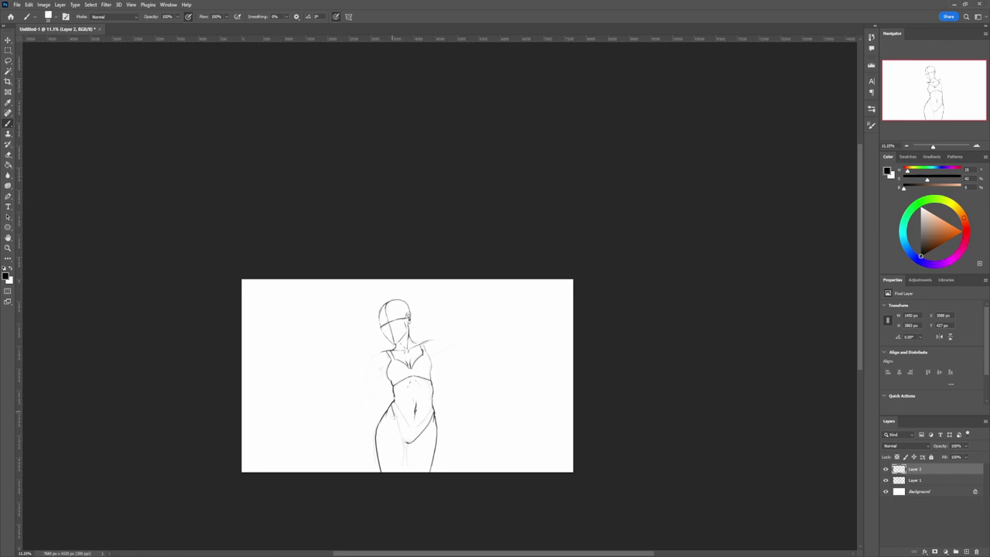
{"action": "left_click_drag", "start_coordinate": [390, 403], "coordinate": [405, 440]}
{"action": "mouse_move", "coordinate": [394, 402]}
{"action": "left_mouse_down"}
{"action": "mouse_move", "coordinate": [415, 427]}
{"action": "mouse_move", "coordinate": [401, 472]}
{"action": "left_mouse_up"}
{"action": "scroll", "coordinate": [402, 380], "scroll_direction": "up", "scroll_amount": 1}
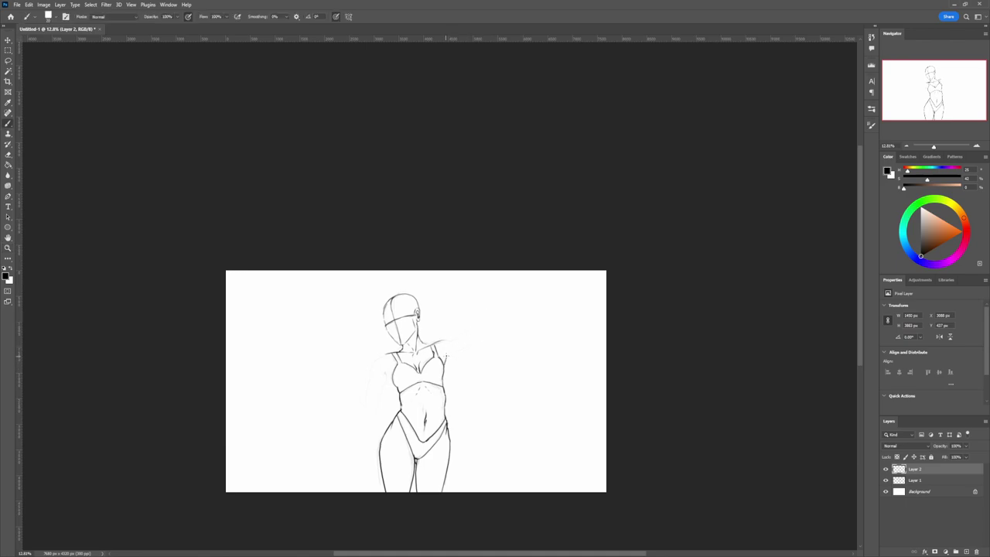
- Draw the upper part of the raised arm from shoulder to elbow and close off the thigh ends
{"action": "left_click_drag", "start_coordinate": [456, 352], "coordinate": [493, 326]}
{"action": "left_click_drag", "start_coordinate": [447, 348], "coordinate": [485, 335]}
{"action": "key", "text": "e"}
{"action": "key", "text": "b"}
{"action": "mouse_move", "coordinate": [369, 485]}
{"action": "left_mouse_down"}
{"action": "mouse_move", "coordinate": [471, 493]}
{"action": "mouse_move", "coordinate": [380, 480]}
{"action": "left_mouse_up"}
- Draw the raised arm's elbow and upright forearm, ending in a capped wrist
{"action": "mouse_move", "coordinate": [471, 331]}
{"action": "left_mouse_down"}
{"action": "mouse_move", "coordinate": [500, 339]}
{"action": "mouse_move", "coordinate": [490, 305]}
{"action": "mouse_move", "coordinate": [497, 332]}
{"action": "left_mouse_up"}
{"action": "key", "text": "e"}
{"action": "key", "text": "b"}
{"action": "mouse_move", "coordinate": [492, 335]}
{"action": "left_mouse_down"}
{"action": "mouse_move", "coordinate": [497, 299]}
{"action": "mouse_move", "coordinate": [487, 308]}
{"action": "mouse_move", "coordinate": [510, 283]}
{"action": "left_mouse_up"}
{"action": "key", "text": "e"}
{"action": "key", "text": "b"}
- Draw the shoulder, upper arm and forearm of the lowered arm, reaching outward from the body
{"action": "left_click_drag", "start_coordinate": [389, 354], "coordinate": [372, 371]}
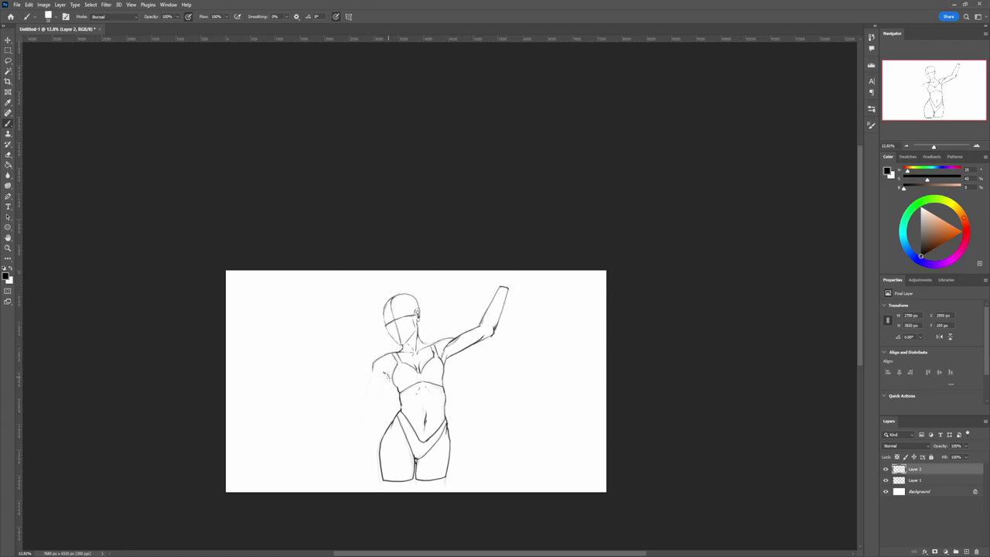
{"action": "mouse_move", "coordinate": [391, 377]}
{"action": "left_mouse_down"}
{"action": "mouse_move", "coordinate": [369, 429]}
{"action": "mouse_move", "coordinate": [365, 391]}
{"action": "mouse_move", "coordinate": [360, 427]}
{"action": "mouse_move", "coordinate": [323, 438]}
{"action": "mouse_move", "coordinate": [317, 448]}
{"action": "mouse_move", "coordinate": [355, 421]}
{"action": "mouse_move", "coordinate": [321, 456]}
{"action": "left_mouse_up"}
{"action": "key", "text": "e"}
{"action": "key", "text": "b"}
{"action": "key", "text": "e"}
{"action": "left_click_drag", "start_coordinate": [363, 416], "coordinate": [362, 422]}
{"action": "key", "text": "b"}
- Erase and redraw the lowered arm's outer upper-arm contour and tidy the lines near the elbow
{"action": "key", "text": "e"}
{"action": "left_click_drag", "start_coordinate": [372, 371], "coordinate": [363, 404]}
{"action": "key", "text": "b"}
{"action": "left_click_drag", "start_coordinate": [376, 360], "coordinate": [371, 369]}
{"action": "key", "text": "e"}
{"action": "mouse_move", "coordinate": [375, 418]}
{"action": "left_mouse_down"}
{"action": "mouse_move", "coordinate": [363, 439]}
{"action": "mouse_move", "coordinate": [385, 418]}
{"action": "mouse_move", "coordinate": [369, 440]}
{"action": "mouse_move", "coordinate": [383, 439]}
{"action": "left_mouse_up"}
{"action": "key", "text": "b"}
{"action": "key", "text": "e"}
- Lasso part of the lowered arm, transform it, and clear the selection
{"action": "key", "text": "l"}
{"action": "key", "text": "ctrl+t"}
{"action": "key", "text": "Return"}
{"action": "key", "text": "ctrl+d"}
{"action": "key", "text": "z"}
{"action": "left_click_drag", "start_coordinate": [445, 400], "coordinate": [410, 400]}
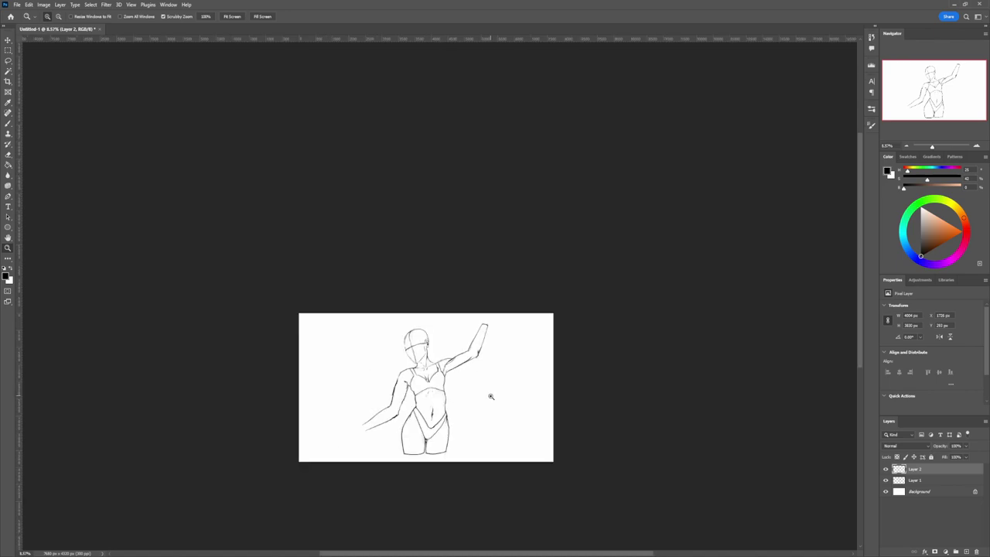
- Close the lowered arm's wrist with an oval cross-section and clean up the upper-arm line
{"action": "left_click", "coordinate": [491, 397]}
{"action": "key", "text": "e"}
{"action": "key", "text": "b"}
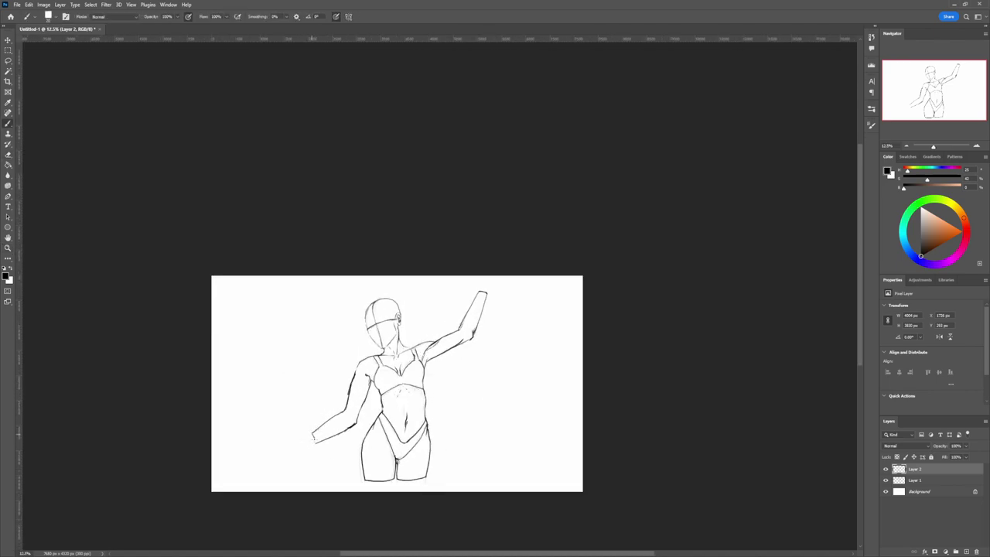
{"action": "key", "text": "z"}
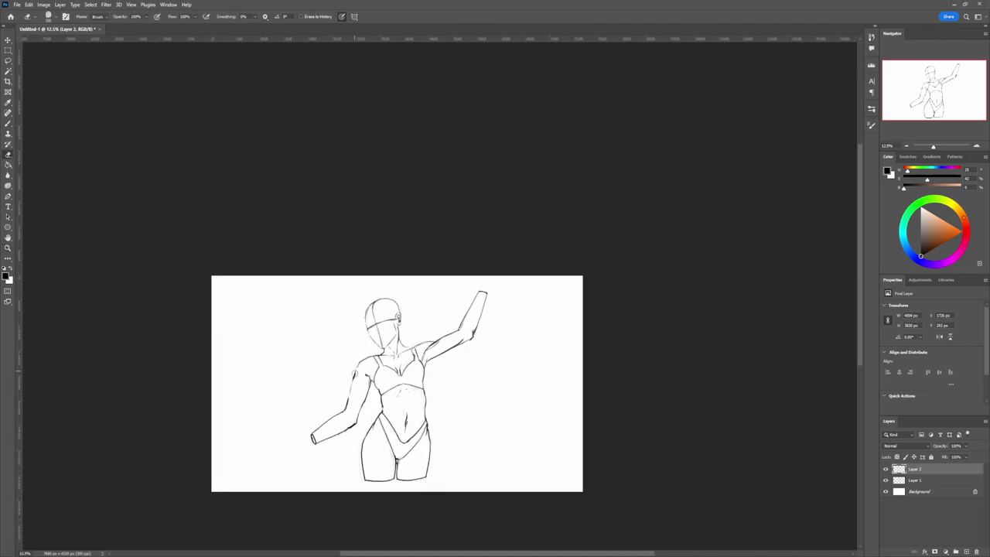
{"action": "left_click_drag", "start_coordinate": [473, 384], "coordinate": [449, 385]}
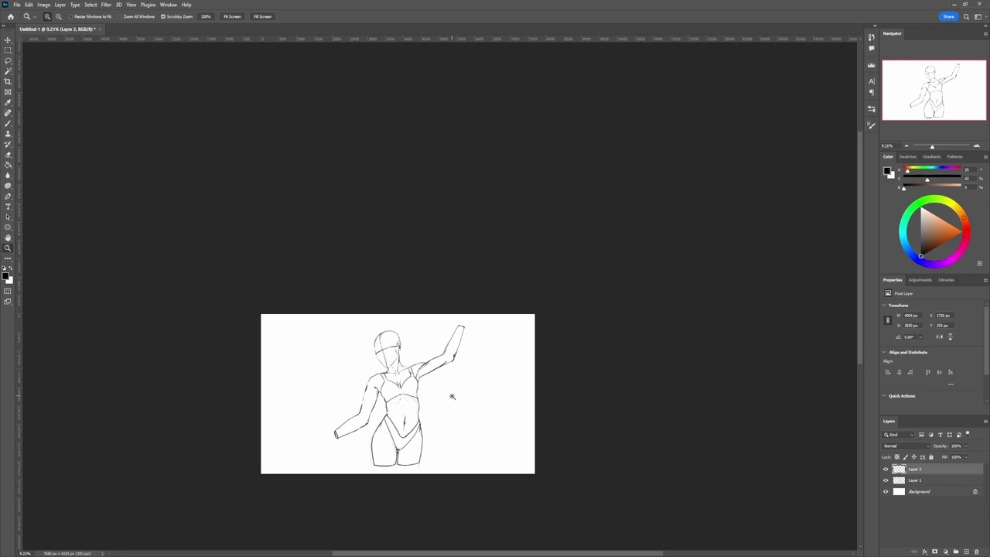
{"action": "left_click_drag", "start_coordinate": [420, 452], "coordinate": [429, 452]}
- Hide Layer 1 and place a scaled-down copy of the line drawing in the canvas's upper-left corner
{"action": "left_click", "coordinate": [885, 481]}
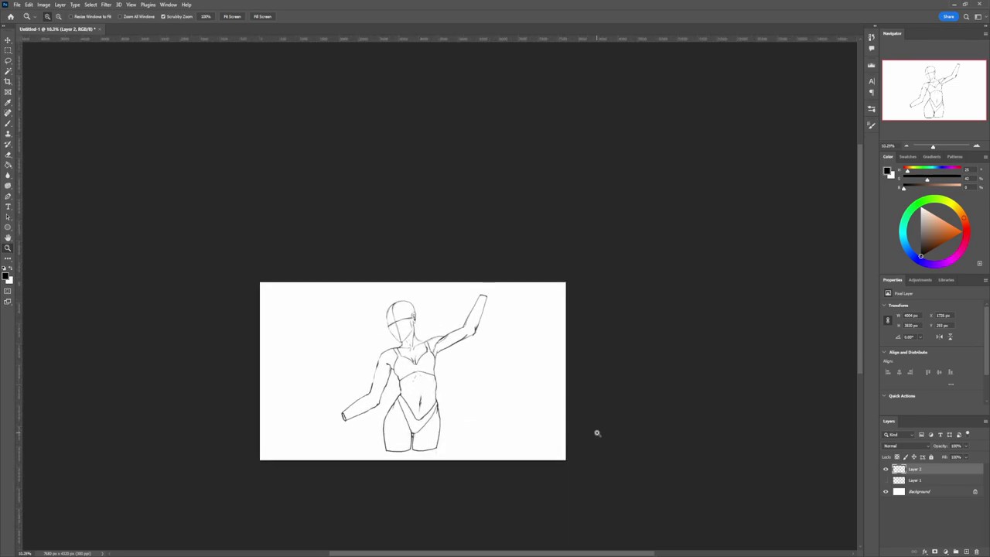
{"action": "key", "text": "ctrl+t"}
{"action": "left_click_drag", "start_coordinate": [488, 294], "coordinate": [395, 385]}
{"action": "left_click_drag", "start_coordinate": [376, 411], "coordinate": [311, 313]}
{"action": "key", "text": "Return"}
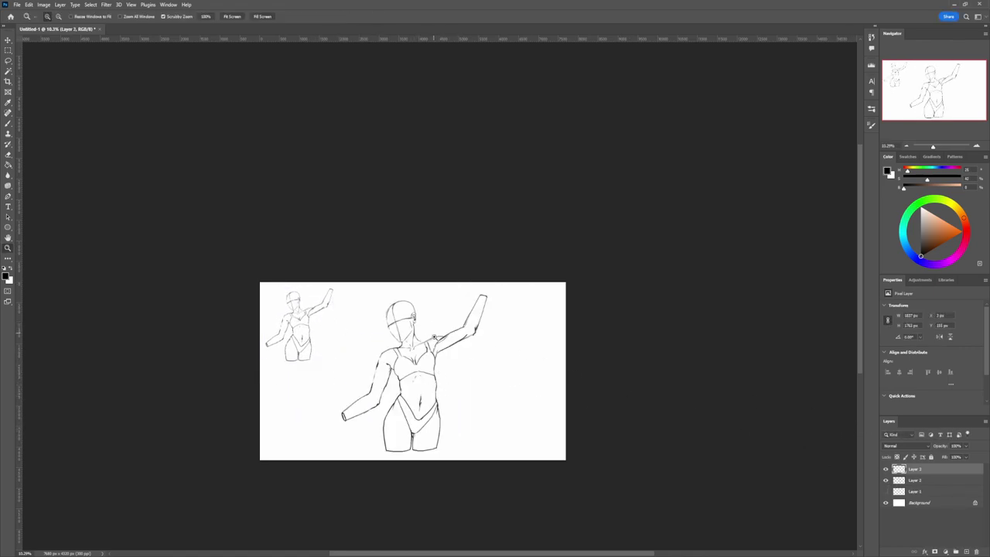
- Check the figure outline on Layer 2 for gaps using a Magic Wand selection and a close view
{"action": "left_click", "coordinate": [915, 480]}
{"action": "left_click", "coordinate": [7, 71]}
{"action": "left_click", "coordinate": [528, 392]}
{"action": "key", "text": "ctrl+d"}
{"action": "key", "text": "l"}
{"action": "key", "text": "ctrl+space"}
{"action": "left_click_drag", "start_coordinate": [426, 413], "coordinate": [491, 416]}
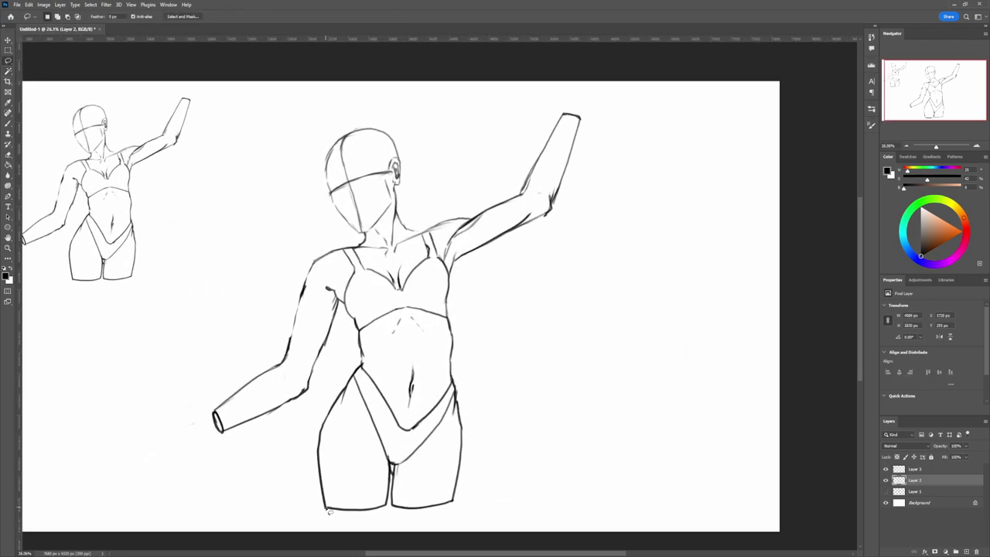
{"action": "mouse_move", "coordinate": [319, 365]}
{"action": "left_mouse_down"}
{"action": "mouse_move", "coordinate": [280, 412]}
{"action": "mouse_move", "coordinate": [223, 436]}
{"action": "mouse_move", "coordinate": [229, 408]}
{"action": "mouse_move", "coordinate": [295, 341]}
{"action": "mouse_move", "coordinate": [313, 273]}
{"action": "mouse_move", "coordinate": [368, 239]}
{"action": "mouse_move", "coordinate": [338, 209]}
{"action": "mouse_move", "coordinate": [345, 141]}
{"action": "mouse_move", "coordinate": [386, 131]}
{"action": "mouse_move", "coordinate": [404, 161]}
{"action": "mouse_move", "coordinate": [400, 195]}
{"action": "mouse_move", "coordinate": [437, 231]}
{"action": "mouse_move", "coordinate": [496, 210]}
{"action": "mouse_move", "coordinate": [529, 185]}
{"action": "mouse_move", "coordinate": [568, 116]}
{"action": "mouse_move", "coordinate": [576, 148]}
{"action": "mouse_move", "coordinate": [554, 216]}
{"action": "mouse_move", "coordinate": [486, 249]}
{"action": "mouse_move", "coordinate": [453, 287]}
{"action": "mouse_move", "coordinate": [466, 439]}
{"action": "mouse_move", "coordinate": [458, 492]}
{"action": "mouse_move", "coordinate": [428, 510]}
{"action": "mouse_move", "coordinate": [393, 503]}
{"action": "mouse_move", "coordinate": [392, 492]}
{"action": "mouse_move", "coordinate": [349, 513]}
{"action": "left_mouse_up"}
{"action": "key", "text": "ctrl+d"}
{"action": "key", "text": "b"}
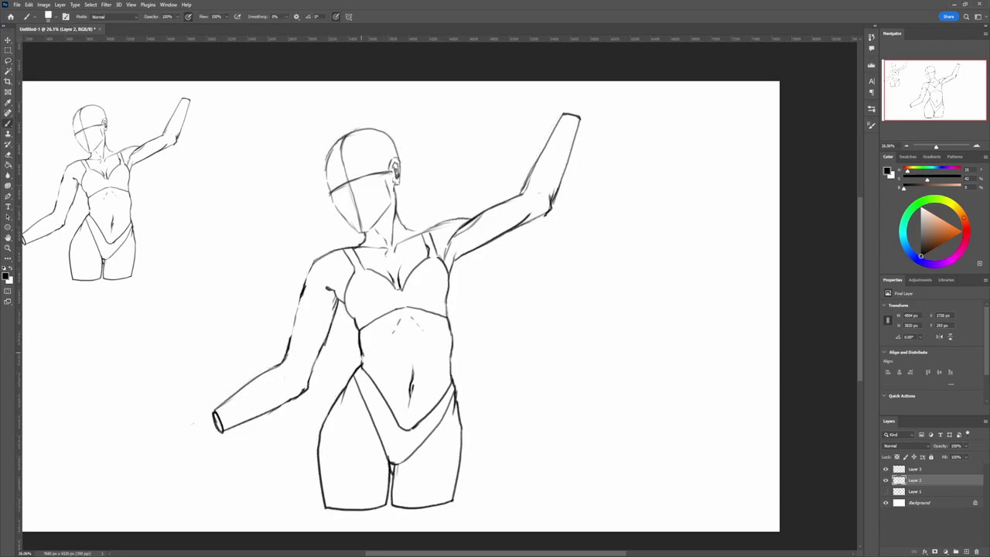
- Close the gaps in the outlines of the thighs, torso, both arms and head with short brush strokes
{"action": "left_click_drag", "start_coordinate": [392, 468], "coordinate": [390, 498]}
{"action": "left_click_drag", "start_coordinate": [446, 296], "coordinate": [448, 326]}
{"action": "left_click_drag", "start_coordinate": [449, 277], "coordinate": [459, 258]}
{"action": "left_click_drag", "start_coordinate": [518, 228], "coordinate": [548, 212]}
{"action": "left_click_drag", "start_coordinate": [548, 213], "coordinate": [554, 199]}
{"action": "mouse_move", "coordinate": [563, 114]}
{"action": "left_mouse_down"}
{"action": "mouse_move", "coordinate": [523, 190]}
{"action": "mouse_move", "coordinate": [400, 230]}
{"action": "left_mouse_up"}
{"action": "mouse_move", "coordinate": [327, 144]}
{"action": "left_mouse_down"}
{"action": "mouse_move", "coordinate": [330, 209]}
{"action": "mouse_move", "coordinate": [365, 233]}
{"action": "mouse_move", "coordinate": [395, 186]}
{"action": "mouse_move", "coordinate": [399, 156]}
{"action": "mouse_move", "coordinate": [376, 130]}
{"action": "mouse_move", "coordinate": [337, 141]}
{"action": "left_mouse_up"}
{"action": "mouse_move", "coordinate": [357, 246]}
{"action": "left_mouse_down"}
{"action": "mouse_move", "coordinate": [301, 295]}
{"action": "mouse_move", "coordinate": [288, 348]}
{"action": "mouse_move", "coordinate": [215, 411]}
{"action": "mouse_move", "coordinate": [277, 368]}
{"action": "left_mouse_up"}
{"action": "mouse_move", "coordinate": [327, 337]}
{"action": "left_mouse_down"}
{"action": "mouse_move", "coordinate": [307, 388]}
{"action": "mouse_move", "coordinate": [278, 378]}
{"action": "left_mouse_up"}
- Select the area outside the large figure with the Magic Wand and invert the selection to the figure
{"action": "key", "text": "z"}
{"action": "key", "text": "w"}
{"action": "left_click", "coordinate": [412, 380]}
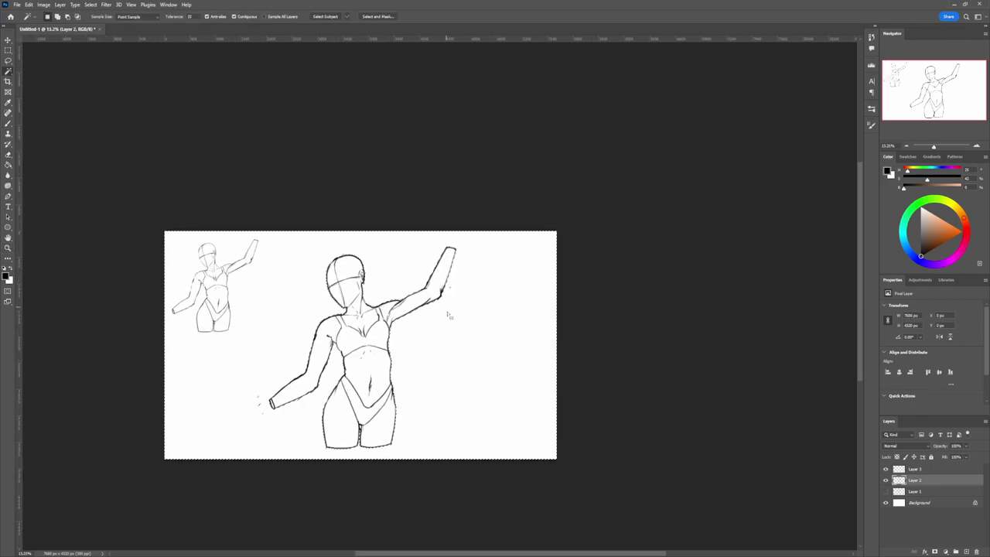
{"action": "key", "text": "l"}
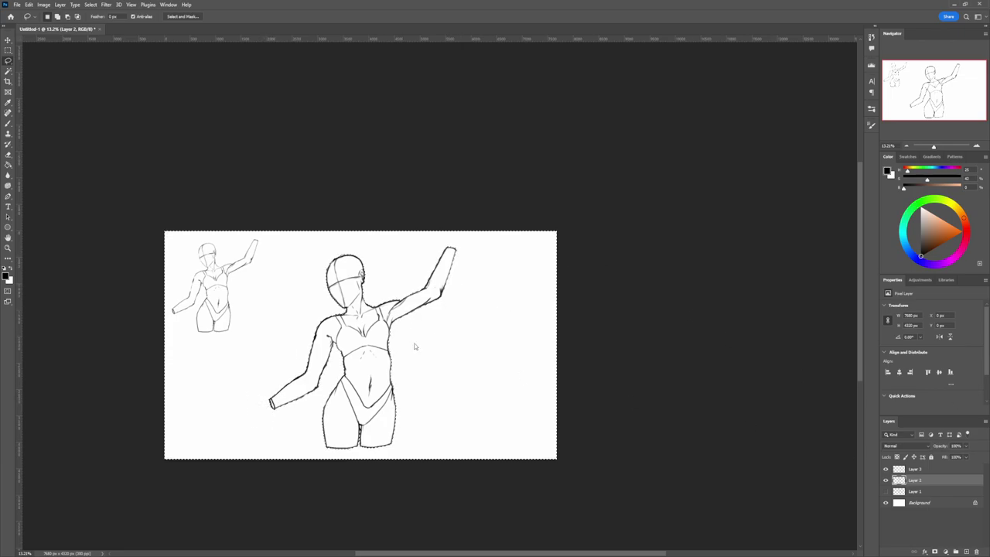
{"action": "key", "text": "ctrl+shift+i"}
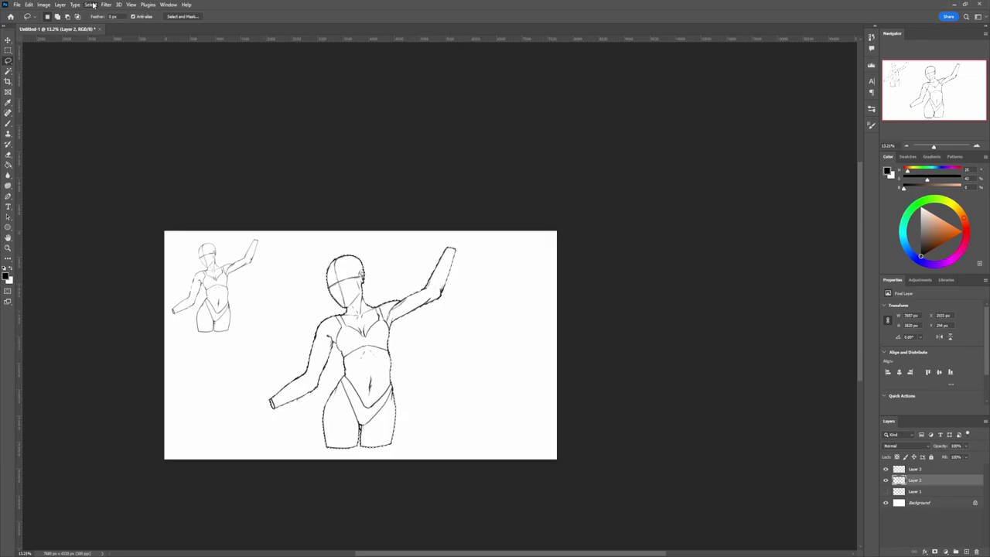
- Create a new layer below Layer 2 and fill the selected figure with mid grey
{"action": "key", "text": "ctrl+alt+shift+n"}
{"action": "left_click_drag", "start_coordinate": [920, 481], "coordinate": [919, 495]}
{"action": "left_click", "coordinate": [920, 232]}
{"action": "key", "text": "b"}
{"action": "left_click", "coordinate": [8, 165]}
{"action": "left_click", "coordinate": [385, 338]}
{"action": "key", "text": "l"}
{"action": "left_click", "coordinate": [404, 334]}
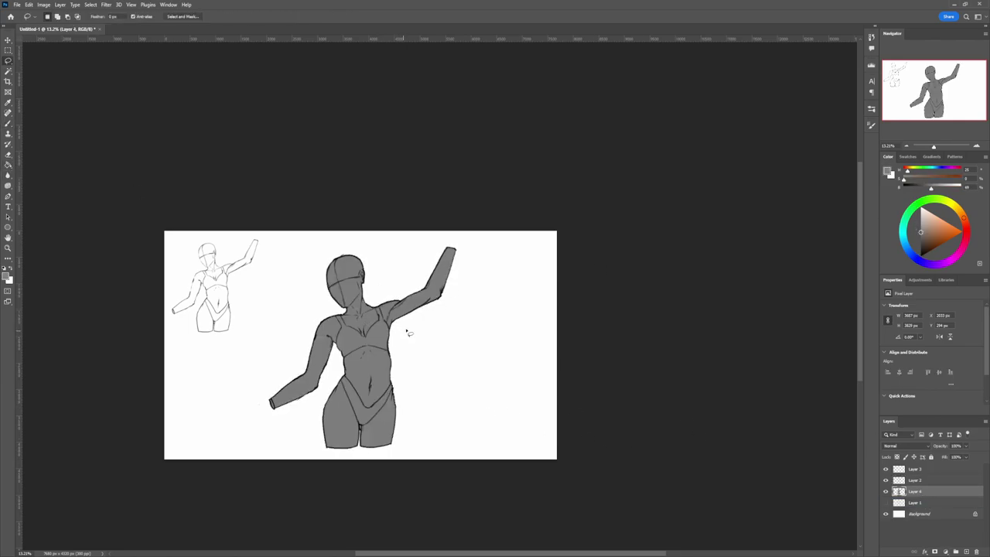
- Toggle the visibility of the Layer 2 line art repeatedly to examine the edges of the grey fill
{"action": "key", "text": "z"}
{"action": "left_click_drag", "start_coordinate": [415, 364], "coordinate": [412, 368]}
{"action": "left_click", "coordinate": [886, 480]}
{"action": "left_click", "coordinate": [886, 480]}
{"action": "left_click", "coordinate": [886, 480]}
{"action": "left_click", "coordinate": [886, 479]}
{"action": "left_click", "coordinate": [886, 480]}
{"action": "left_click", "coordinate": [886, 480]}
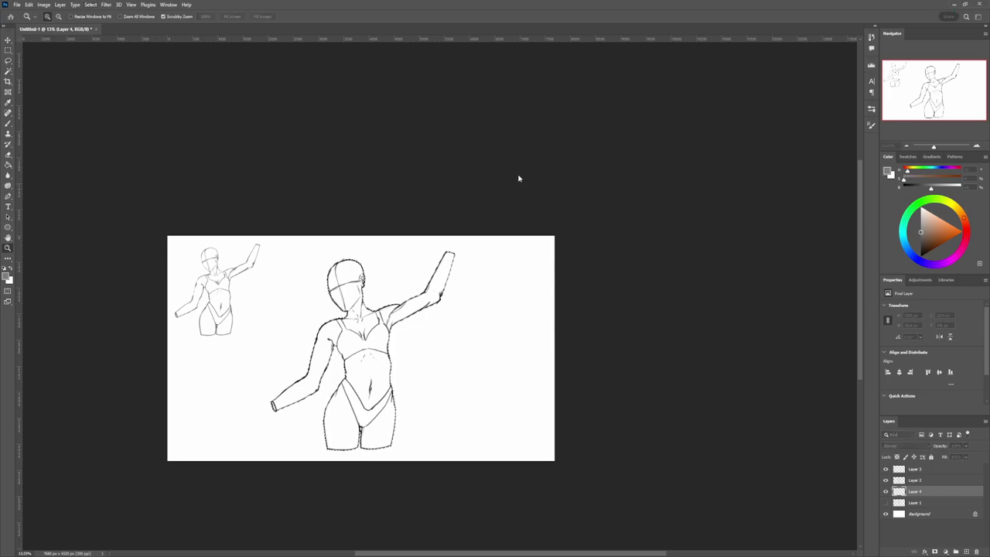
- Fill the selected figure on Layer 4 with mid grey using the Paint Bucket, deselect it and check the fill
{"action": "scroll", "coordinate": [381, 359], "scroll_direction": "up", "scroll_amount": 2}
{"action": "left_click", "coordinate": [8, 164]}
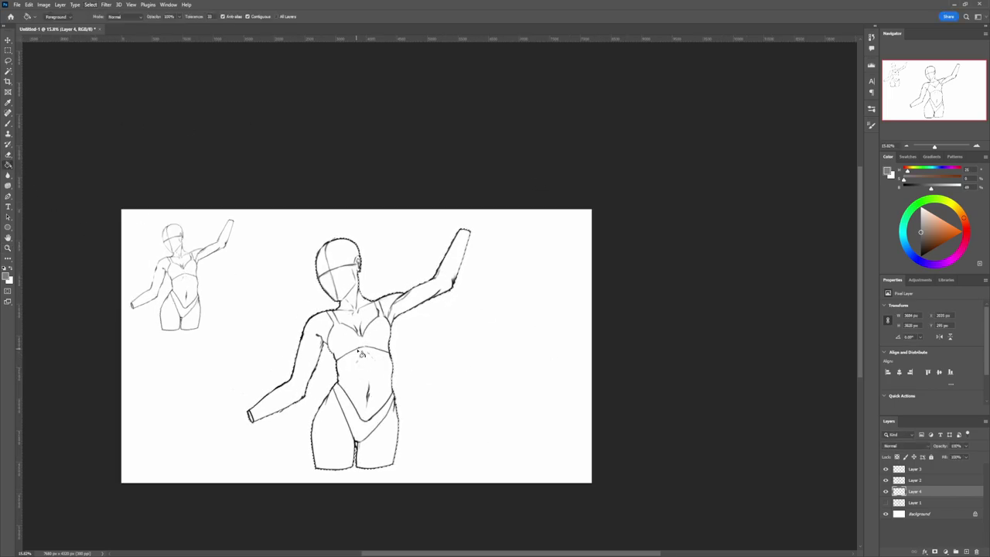
{"action": "left_click", "coordinate": [361, 352]}
{"action": "left_click", "coordinate": [885, 480]}
{"action": "key", "text": "ctrl+d"}
{"action": "key", "text": "l"}
{"action": "left_click", "coordinate": [886, 481]}
{"action": "left_click", "coordinate": [886, 491]}
{"action": "left_click", "coordinate": [886, 491]}
- Lasso the briefs and paint them light grey on a new layer clipped to Layer 4
{"action": "scroll", "coordinate": [369, 415], "scroll_direction": "down", "scroll_amount": 1}
{"action": "scroll", "coordinate": [387, 415], "scroll_direction": "up", "scroll_amount": 3}
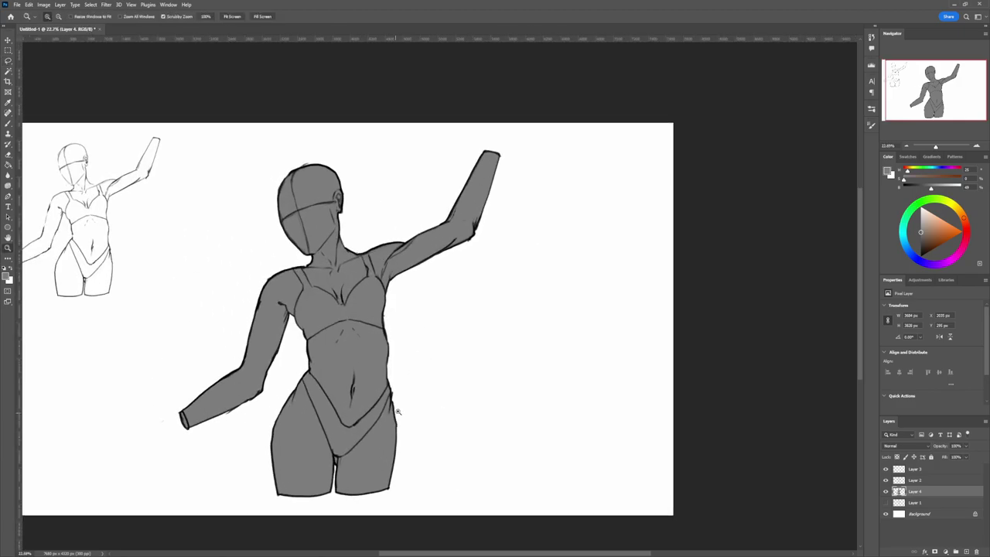
{"action": "mouse_move", "coordinate": [305, 385]}
{"action": "left_mouse_down"}
{"action": "mouse_move", "coordinate": [346, 461]}
{"action": "mouse_move", "coordinate": [375, 431]}
{"action": "left_mouse_up"}
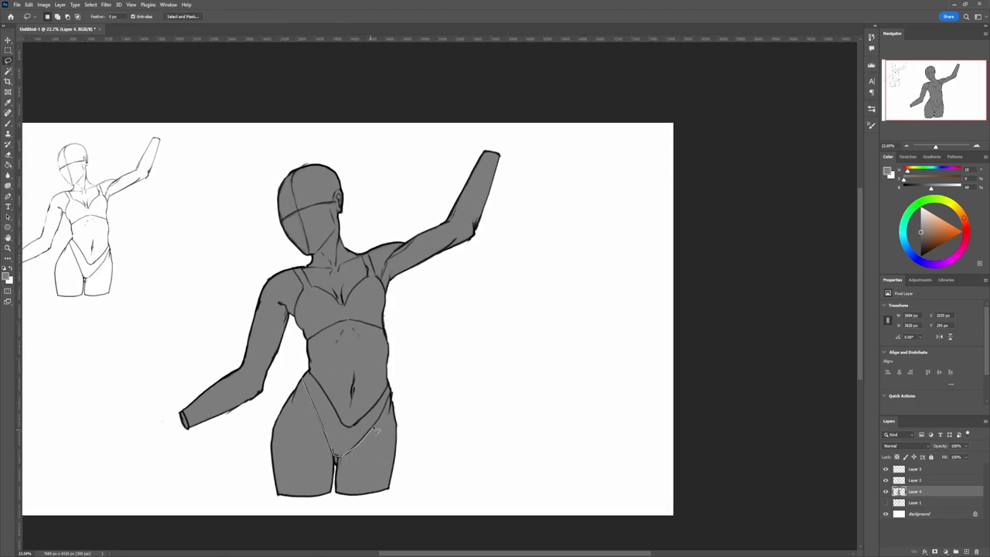
{"action": "mouse_move", "coordinate": [394, 390]}
{"action": "left_mouse_down"}
{"action": "mouse_move", "coordinate": [345, 426]}
{"action": "mouse_move", "coordinate": [308, 372]}
{"action": "mouse_move", "coordinate": [395, 353]}
{"action": "left_mouse_up"}
{"action": "key", "text": "ctrl+shift+alt+n"}
{"action": "key", "text": "b"}
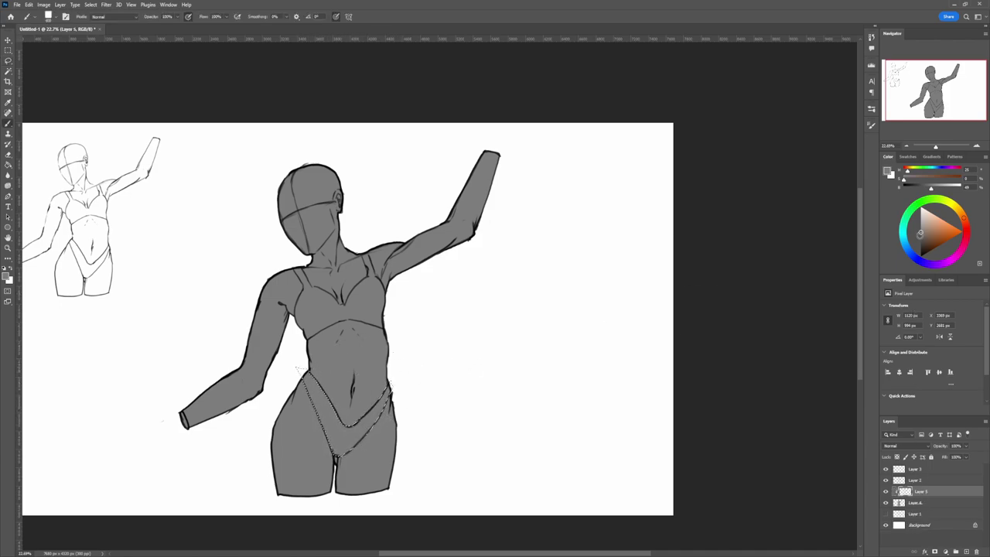
{"action": "left_click", "coordinate": [921, 217]}
{"action": "left_click_drag", "start_coordinate": [383, 398], "coordinate": [329, 410]}
- Lasso the bra top with its straps, paint it light grey on Layer 5 and clear the selection
{"action": "key", "text": "l"}
{"action": "key", "text": "ctrl+d"}
{"action": "mouse_move", "coordinate": [292, 268]}
{"action": "left_mouse_down"}
{"action": "mouse_move", "coordinate": [302, 340]}
{"action": "mouse_move", "coordinate": [373, 323]}
{"action": "mouse_move", "coordinate": [390, 300]}
{"action": "mouse_move", "coordinate": [363, 250]}
{"action": "left_mouse_up"}
{"action": "mouse_move", "coordinate": [346, 303]}
{"action": "left_mouse_down"}
{"action": "mouse_move", "coordinate": [296, 269]}
{"action": "mouse_move", "coordinate": [297, 307]}
{"action": "left_mouse_up"}
{"action": "key", "text": "b"}
{"action": "key", "text": "z"}
{"action": "key", "text": "ctrl+d"}
- Add a new layer beneath Layer 5, clip it to the grey figure and set its blend mode to Multiply
{"action": "left_click", "coordinate": [303, 371]}
{"action": "left_click", "coordinate": [966, 551]}
{"action": "key", "text": "ctrl+bracketleft"}
{"action": "key", "text": "ctrl+alt+g"}
{"action": "key", "text": "shift+alt+m"}
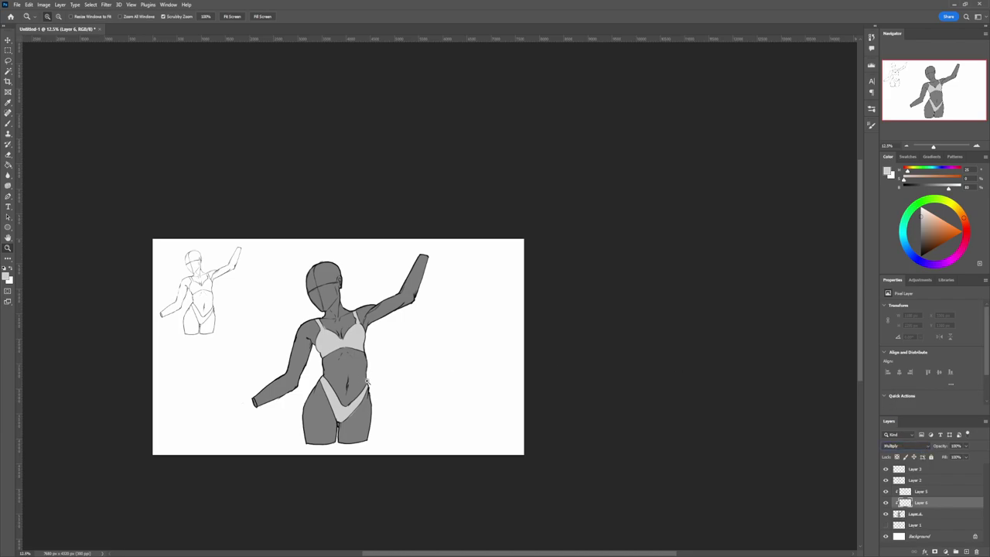
- Paint mid-grey shadows on the lowered arm's shoulder, the neck and the shaded side of the face, refining them with the Eraser
{"action": "left_click_drag", "start_coordinate": [361, 380], "coordinate": [374, 364]}
{"action": "key", "text": "b"}
{"action": "left_click", "coordinate": [920, 231]}
{"action": "left_click_drag", "start_coordinate": [305, 303], "coordinate": [283, 328]}
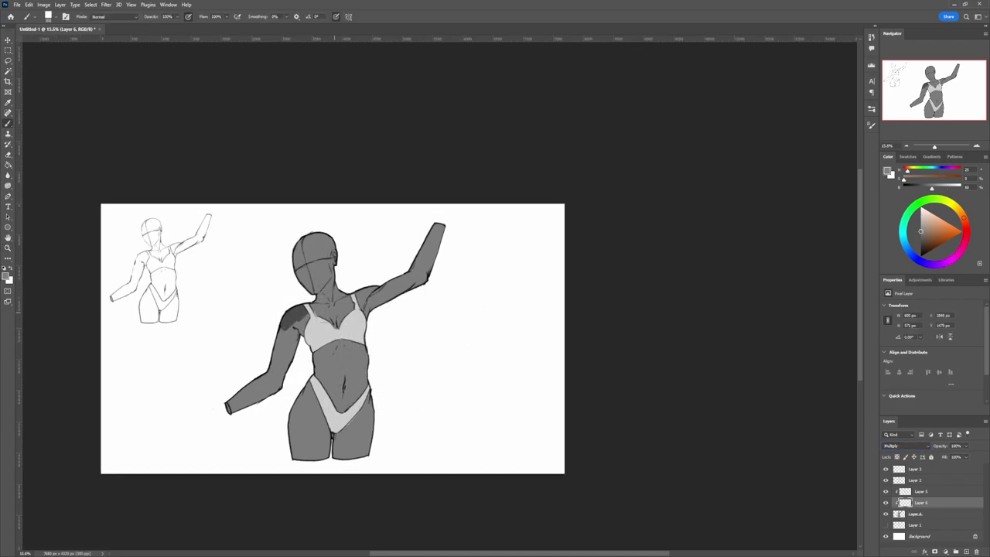
{"action": "left_click_drag", "start_coordinate": [313, 296], "coordinate": [295, 312]}
{"action": "mouse_move", "coordinate": [296, 270]}
{"action": "left_mouse_down"}
{"action": "mouse_move", "coordinate": [313, 294]}
{"action": "mouse_move", "coordinate": [307, 235]}
{"action": "left_mouse_up"}
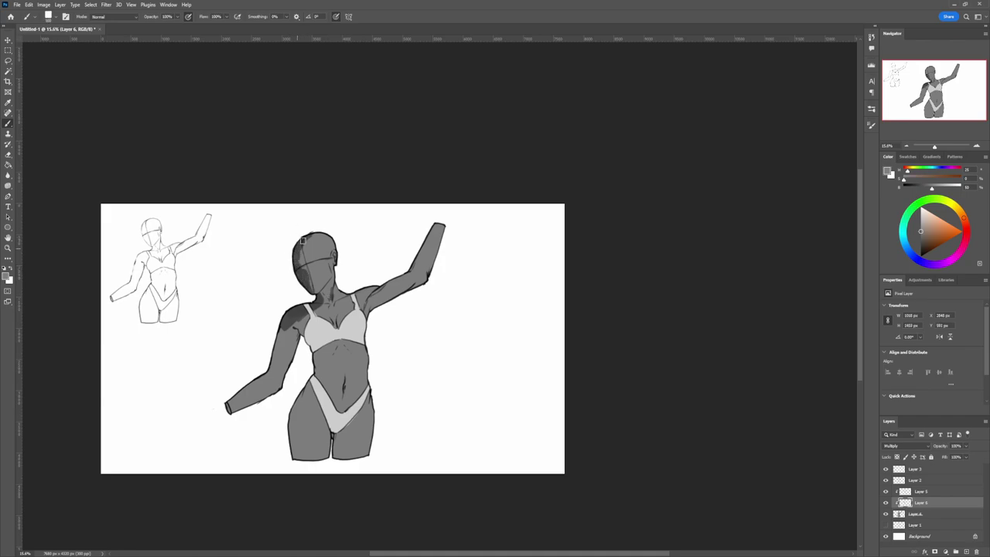
{"action": "key", "text": "e"}
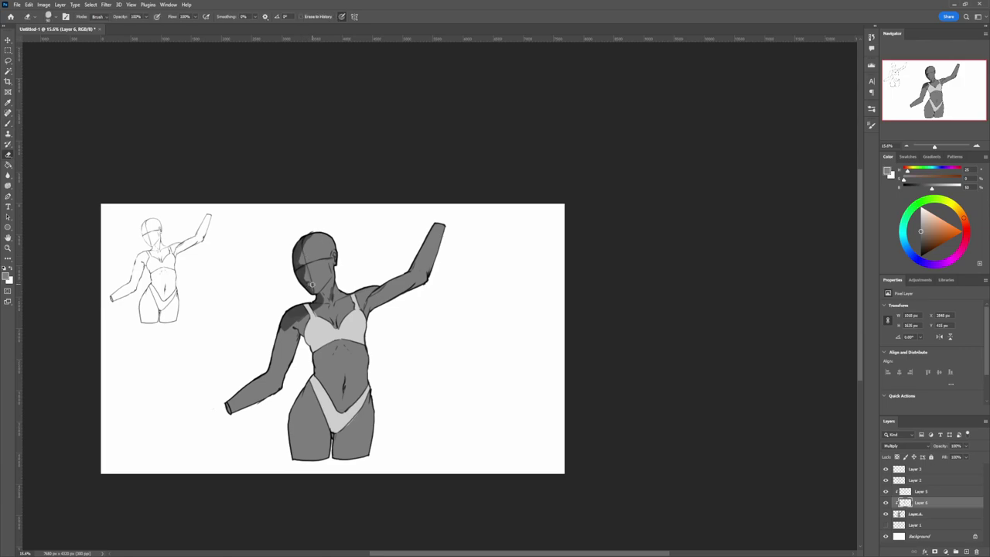
{"action": "key", "text": "b"}
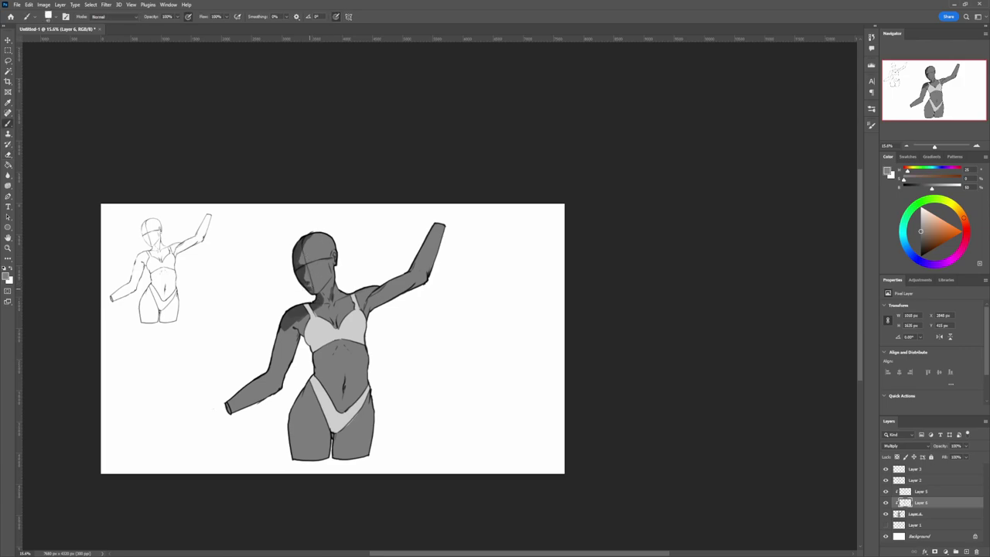
- Shade the centre of the chest and the outer edge of the lowered arm, trimming the shadow with the Eraser
{"action": "left_click_drag", "start_coordinate": [339, 310], "coordinate": [334, 327]}
{"action": "mouse_move", "coordinate": [306, 323]}
{"action": "left_mouse_down"}
{"action": "mouse_move", "coordinate": [288, 328]}
{"action": "mouse_move", "coordinate": [291, 364]}
{"action": "mouse_move", "coordinate": [283, 331]}
{"action": "mouse_move", "coordinate": [253, 381]}
{"action": "left_mouse_up"}
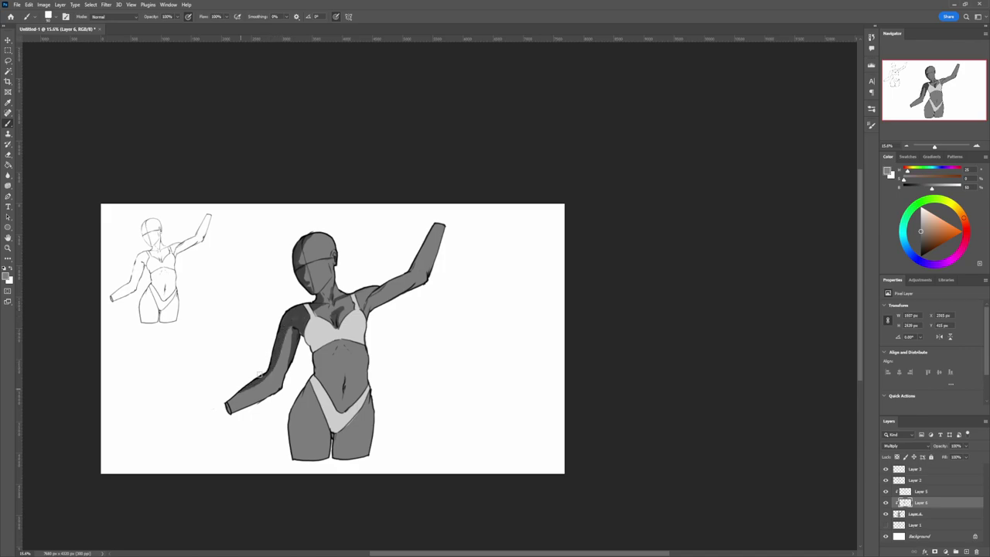
{"action": "key", "text": "e"}
{"action": "mouse_move", "coordinate": [273, 367]}
{"action": "left_mouse_down"}
{"action": "mouse_move", "coordinate": [258, 376]}
{"action": "mouse_move", "coordinate": [288, 429]}
{"action": "left_mouse_up"}
- Shade the outer side of the thigh below the lowered arm and the skin beside the briefs
{"action": "key", "text": "b"}
{"action": "left_click_drag", "start_coordinate": [296, 396], "coordinate": [291, 458]}
{"action": "left_click_drag", "start_coordinate": [292, 413], "coordinate": [286, 430]}
{"action": "mouse_move", "coordinate": [310, 382]}
{"action": "left_mouse_down"}
{"action": "mouse_move", "coordinate": [331, 345]}
{"action": "mouse_move", "coordinate": [315, 383]}
{"action": "mouse_move", "coordinate": [334, 393]}
{"action": "mouse_move", "coordinate": [337, 385]}
{"action": "mouse_move", "coordinate": [339, 404]}
{"action": "mouse_move", "coordinate": [333, 393]}
{"action": "left_mouse_up"}
{"action": "key", "text": "e"}
{"action": "key", "text": "b"}
- Shade the inner thighs with a smaller brush and add a shadow along the upper edge of the raised arm
{"action": "key", "text": "bracketleft"}
{"action": "key", "text": "bracketleft"}
{"action": "left_click_drag", "start_coordinate": [334, 429], "coordinate": [336, 460]}
{"action": "left_click_drag", "start_coordinate": [347, 413], "coordinate": [339, 461]}
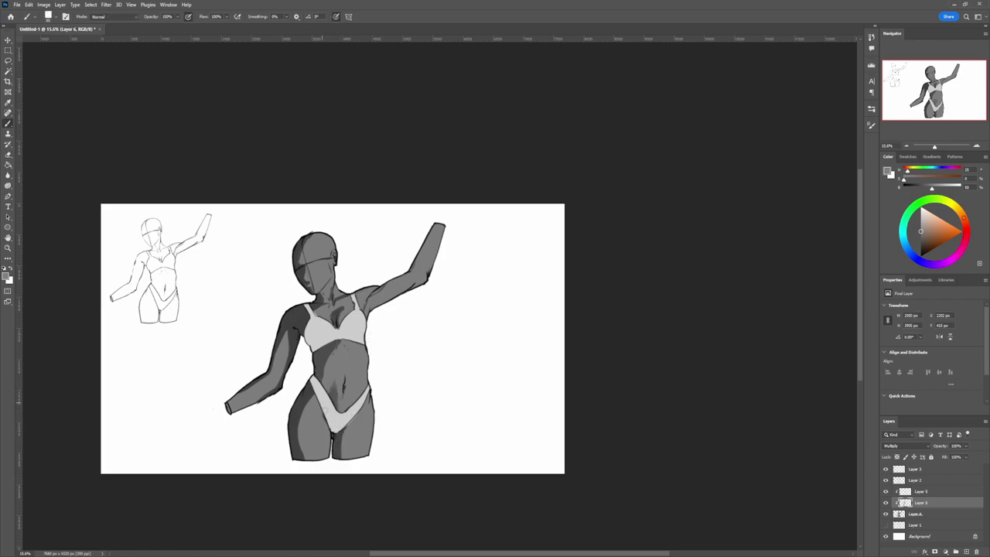
{"action": "mouse_move", "coordinate": [358, 285]}
{"action": "left_mouse_down"}
{"action": "mouse_move", "coordinate": [385, 281]}
{"action": "mouse_move", "coordinate": [410, 271]}
{"action": "left_mouse_up"}
{"action": "left_click_drag", "start_coordinate": [434, 223], "coordinate": [411, 272]}
- Lock the transparent pixels of Layer 4, repaint the base skin a lighter grey and return to Layer 6
{"action": "key", "text": "z"}
{"action": "mouse_move", "coordinate": [346, 396]}
{"action": "left_mouse_down"}
{"action": "mouse_move", "coordinate": [267, 396]}
{"action": "mouse_move", "coordinate": [295, 396]}
{"action": "mouse_move", "coordinate": [502, 277]}
{"action": "mouse_move", "coordinate": [314, 375]}
{"action": "mouse_move", "coordinate": [480, 324]}
{"action": "left_mouse_up"}
{"action": "left_click", "coordinate": [937, 514]}
{"action": "left_click", "coordinate": [897, 457]}
{"action": "left_click", "coordinate": [920, 227]}
{"action": "key", "text": "b"}
{"action": "left_click", "coordinate": [930, 504]}
- Soften the shadow edges on the ribs and midriff by alternating the Eraser and Brush
{"action": "key", "text": "z"}
{"action": "left_click_drag", "start_coordinate": [299, 405], "coordinate": [484, 329]}
{"action": "key", "text": "e"}
{"action": "left_click_drag", "start_coordinate": [359, 329], "coordinate": [349, 368]}
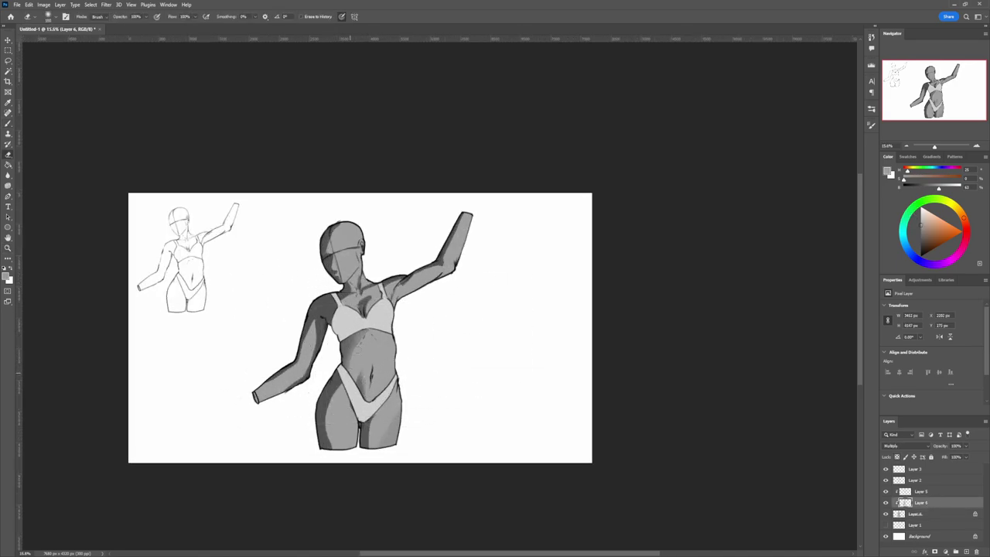
{"action": "key", "text": "b"}
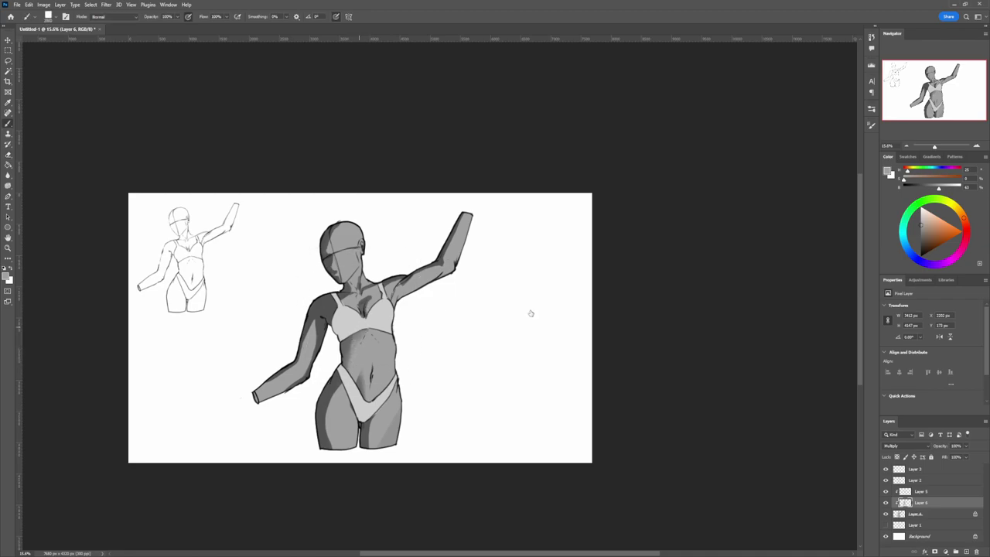
{"action": "left_click_drag", "start_coordinate": [360, 346], "coordinate": [357, 340]}
{"action": "key", "text": "e"}
{"action": "key", "text": "b"}
- Build soft abdominal shadows down the midriff and on both sides of the navel, blending them with the Eraser
{"action": "key", "text": "e"}
{"action": "key", "text": "b"}
{"action": "left_click_drag", "start_coordinate": [356, 356], "coordinate": [352, 377]}
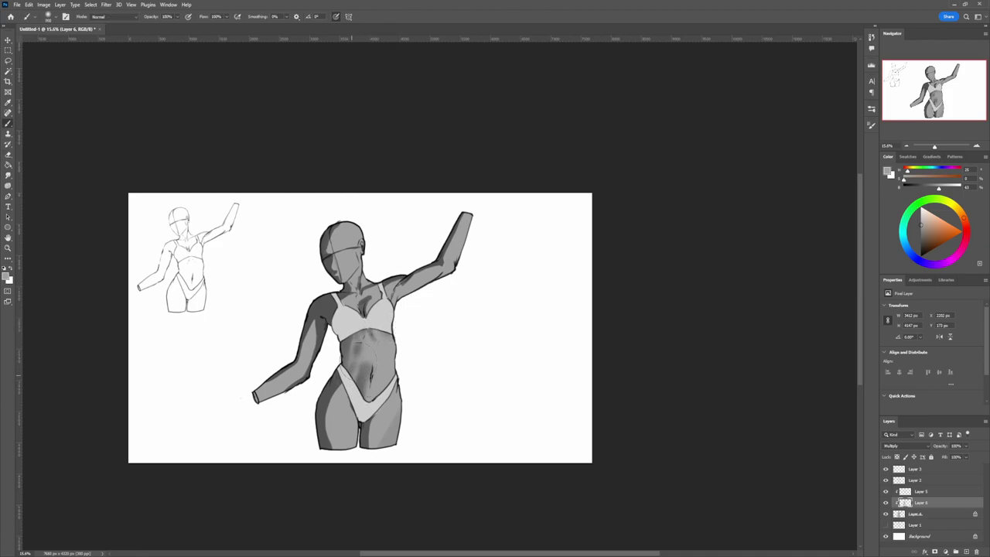
{"action": "key", "text": "e"}
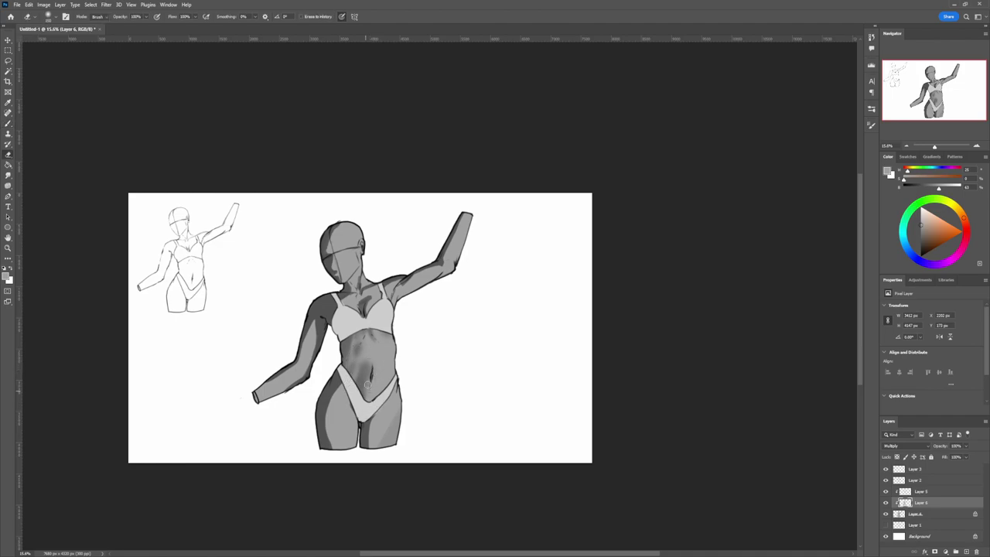
{"action": "key", "text": "b"}
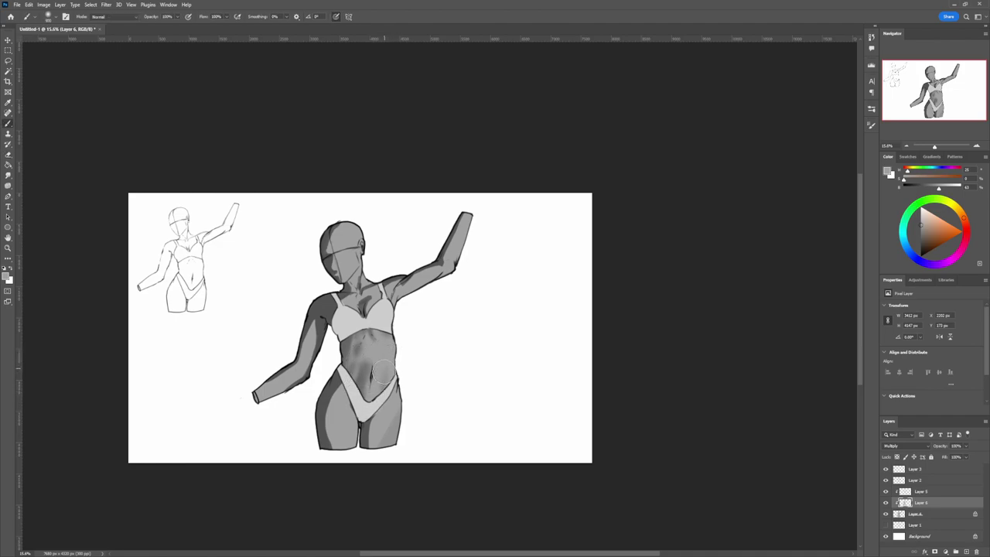
{"action": "key", "text": "e"}
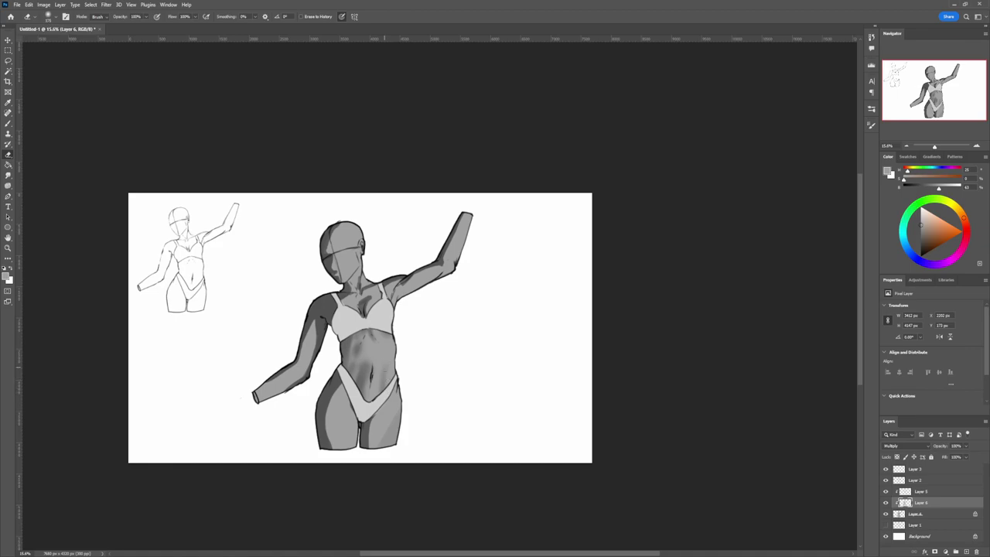
{"action": "key", "text": "b"}
{"action": "key", "text": "e"}
- Soften the hard shadow edges on both thighs with the Eraser and Brush
{"action": "left_click_drag", "start_coordinate": [328, 396], "coordinate": [326, 444]}
{"action": "key", "text": "b"}
{"action": "mouse_move", "coordinate": [330, 375]}
{"action": "left_mouse_down"}
{"action": "mouse_move", "coordinate": [323, 446]}
{"action": "mouse_move", "coordinate": [320, 394]}
{"action": "mouse_move", "coordinate": [320, 430]}
{"action": "mouse_move", "coordinate": [318, 400]}
{"action": "left_mouse_up"}
{"action": "key", "text": "bracketleft"}
{"action": "key", "text": "bracketleft"}
{"action": "key", "text": "bracketleft"}
{"action": "key", "text": "bracketleft"}
{"action": "key", "text": "bracketleft"}
{"action": "key", "text": "bracketleft"}
{"action": "key", "text": "e"}
{"action": "key", "text": "b"}
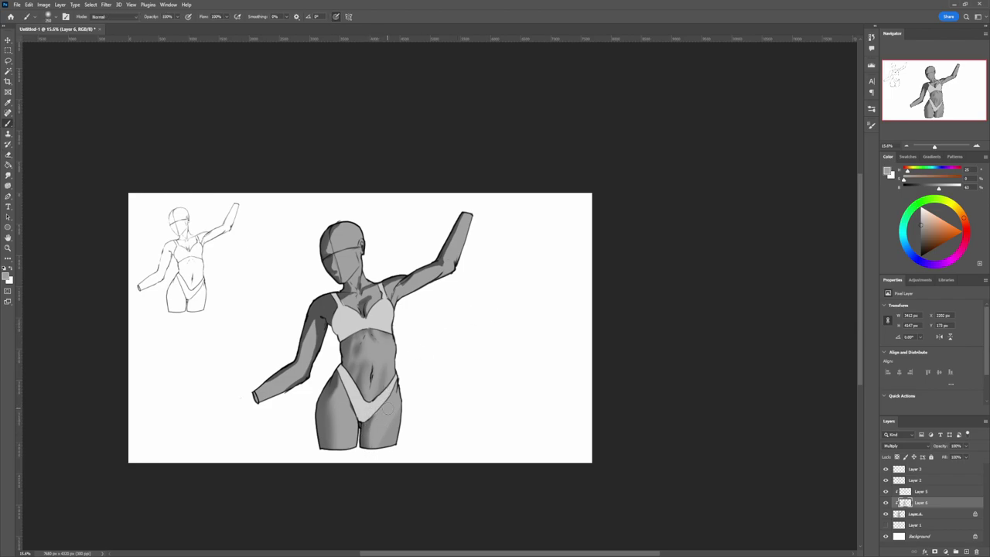
{"action": "key", "text": "e"}
{"action": "key", "text": "b"}
- Soften the shadow along the lowered arm using a larger Eraser
{"action": "key", "text": "e"}
{"action": "key", "text": "bracketright"}
{"action": "key", "text": "bracketright"}
{"action": "key", "text": "bracketright"}
{"action": "key", "text": "bracketright"}
{"action": "mouse_move", "coordinate": [318, 356]}
{"action": "left_mouse_down"}
{"action": "mouse_move", "coordinate": [288, 390]}
{"action": "mouse_move", "coordinate": [315, 345]}
{"action": "mouse_move", "coordinate": [303, 377]}
{"action": "left_mouse_up"}
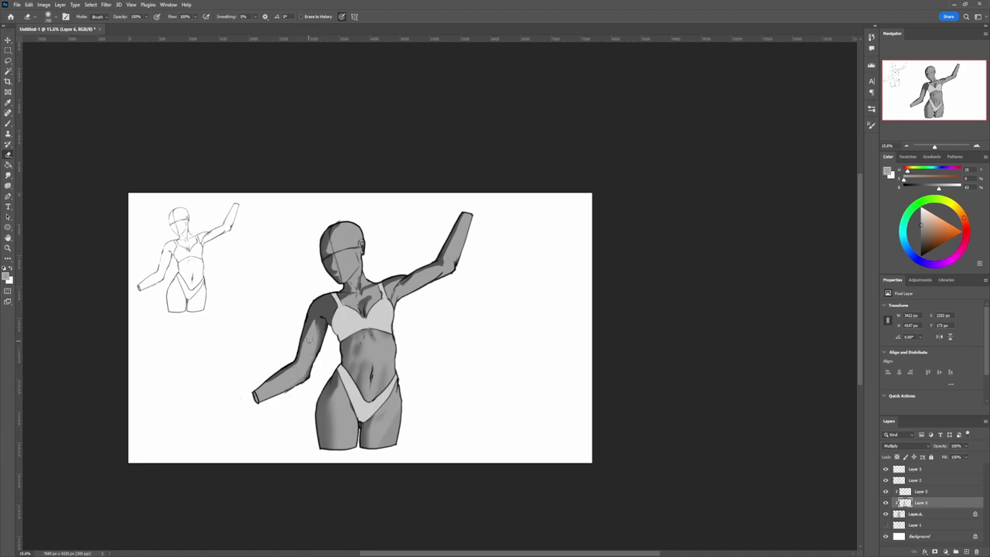
{"action": "mouse_move", "coordinate": [314, 334]}
{"action": "left_mouse_down"}
{"action": "mouse_move", "coordinate": [332, 300]}
{"action": "mouse_move", "coordinate": [318, 312]}
{"action": "mouse_move", "coordinate": [329, 324]}
{"action": "mouse_move", "coordinate": [313, 361]}
{"action": "left_mouse_up"}
- Blend the shadows on the upper chest and neck with the Brush and Eraser
{"action": "key", "text": "b"}
{"action": "left_click_drag", "start_coordinate": [360, 298], "coordinate": [373, 315]}
{"action": "key", "text": "e"}
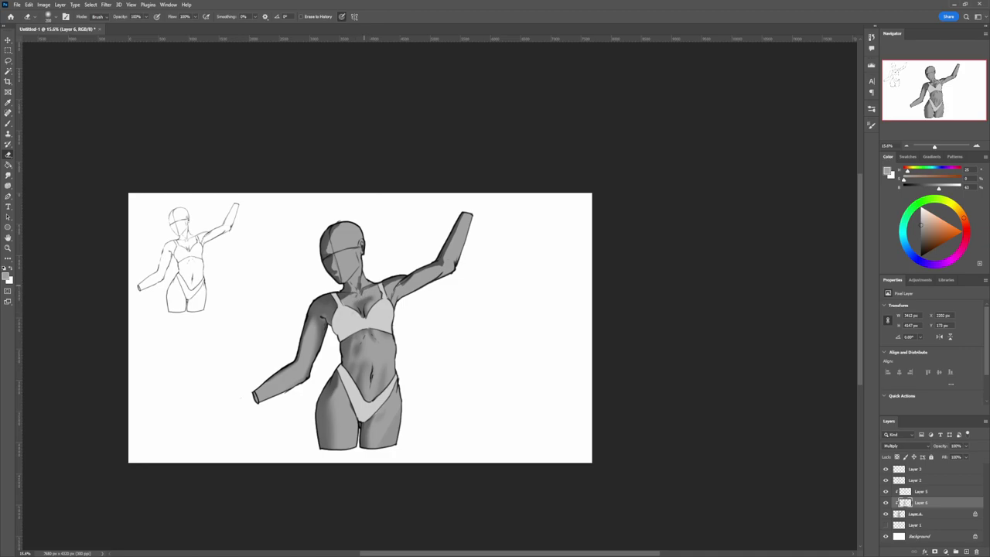
{"action": "key", "text": "b"}
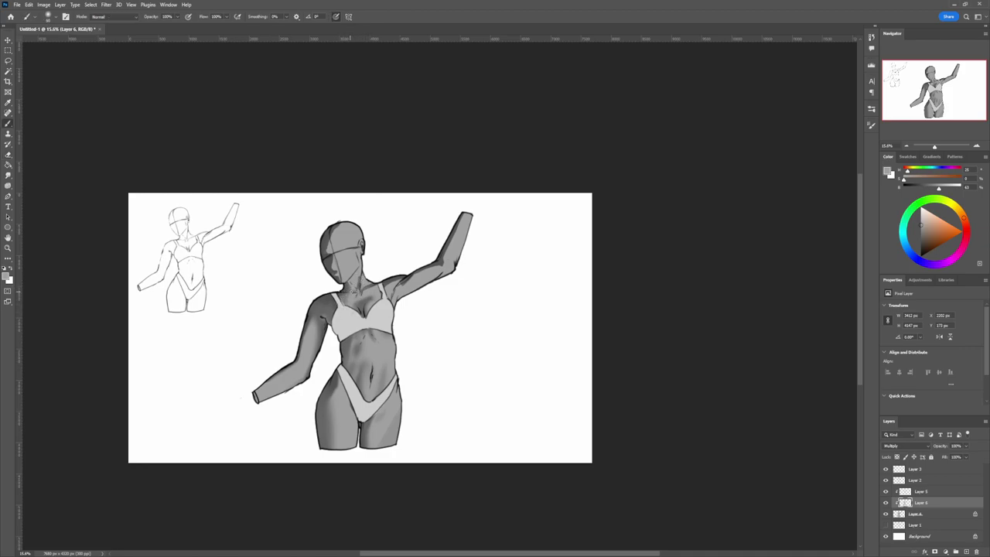
- Lock the transparent pixels of Layer 6 and recolour its shadows with a darker grey
{"action": "key", "text": "z"}
{"action": "mouse_move", "coordinate": [374, 331]}
{"action": "left_mouse_down"}
{"action": "mouse_move", "coordinate": [342, 332]}
{"action": "mouse_move", "coordinate": [404, 336]}
{"action": "mouse_move", "coordinate": [379, 298]}
{"action": "left_mouse_up"}
{"action": "left_click", "coordinate": [898, 457]}
{"action": "left_click", "coordinate": [921, 237]}
{"action": "key", "text": "b"}
{"action": "key", "text": "z"}
{"action": "left_click_drag", "start_coordinate": [414, 350], "coordinate": [396, 349]}
{"action": "left_click_drag", "start_coordinate": [346, 384], "coordinate": [373, 383]}
{"action": "left_click_drag", "start_coordinate": [400, 325], "coordinate": [398, 321]}
{"action": "left_click_drag", "start_coordinate": [471, 245], "coordinate": [473, 245]}
- Fade out the Layer 2 line art by lowering its opacity, and reselect Layer 6
{"action": "left_click", "coordinate": [915, 480]}
{"action": "left_click", "coordinate": [886, 481]}
{"action": "left_click", "coordinate": [886, 481]}
{"action": "left_click_drag", "start_coordinate": [939, 447], "coordinate": [923, 451]}
{"action": "left_click", "coordinate": [932, 488]}
{"action": "left_click", "coordinate": [925, 504]}
- Unlock Layer 6 and refine the shadows near the armpit of the lowered arm and between the breasts with darker grey
{"action": "mouse_move", "coordinate": [440, 322]}
{"action": "left_mouse_down"}
{"action": "mouse_move", "coordinate": [422, 324]}
{"action": "mouse_move", "coordinate": [423, 335]}
{"action": "left_mouse_up"}
{"action": "key", "text": "b"}
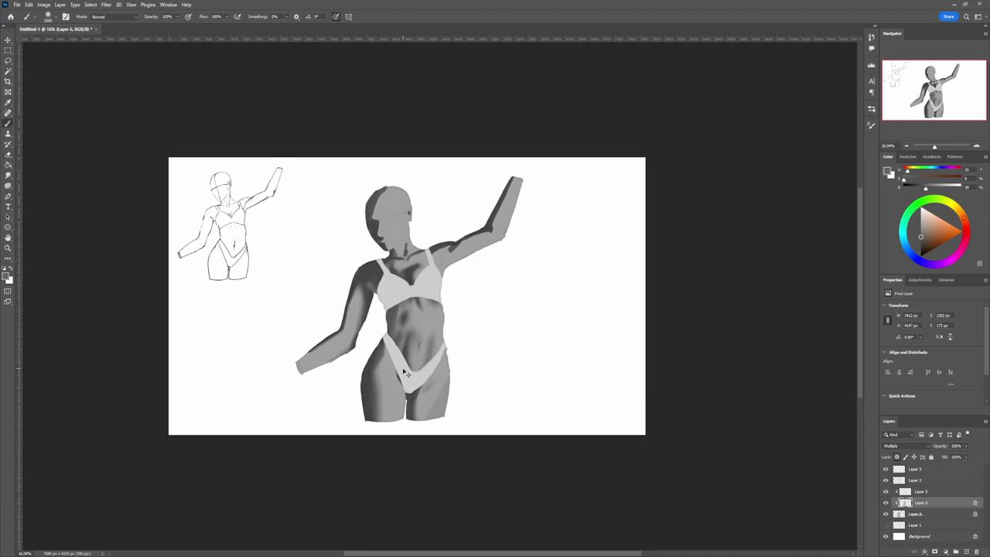
{"action": "key", "text": "e"}
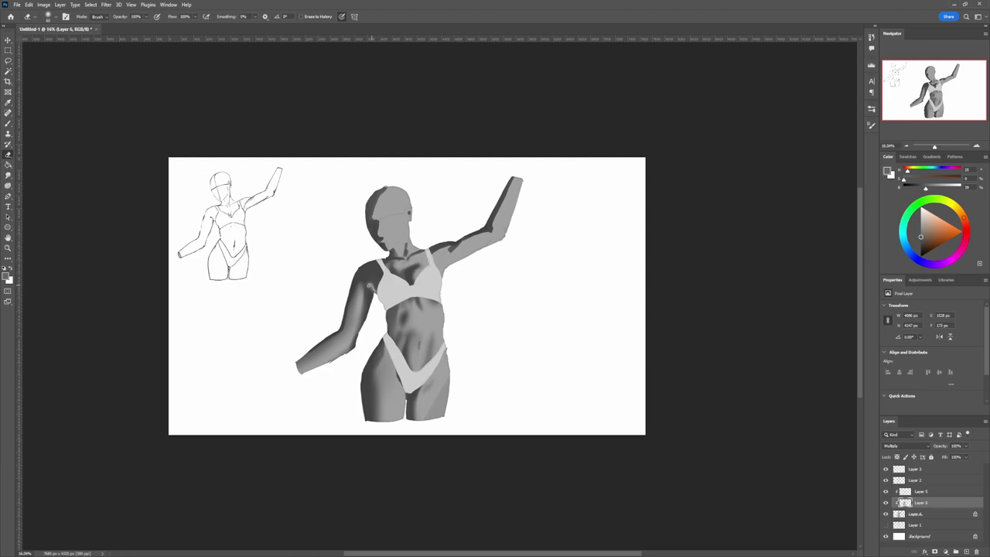
{"action": "key", "text": "b"}
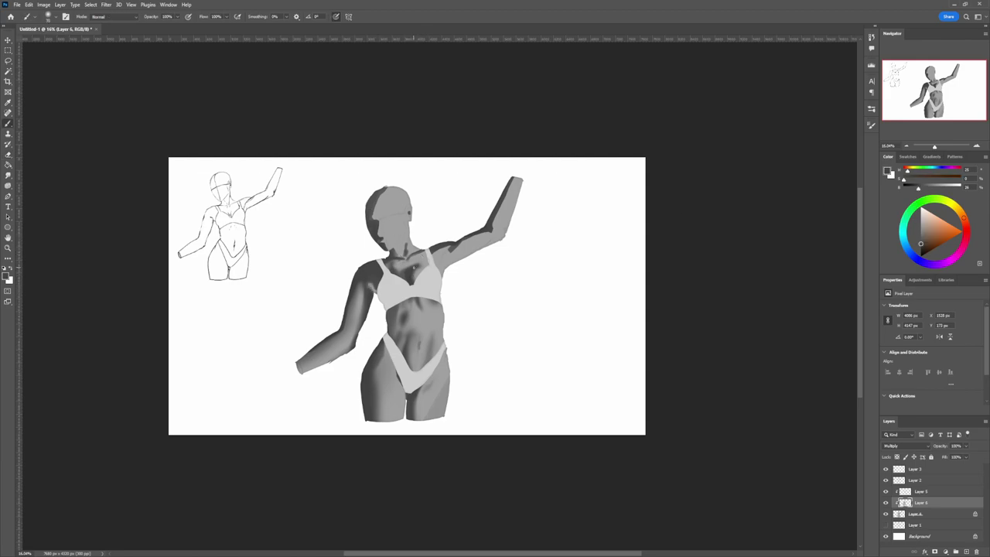
{"action": "key", "text": "e"}
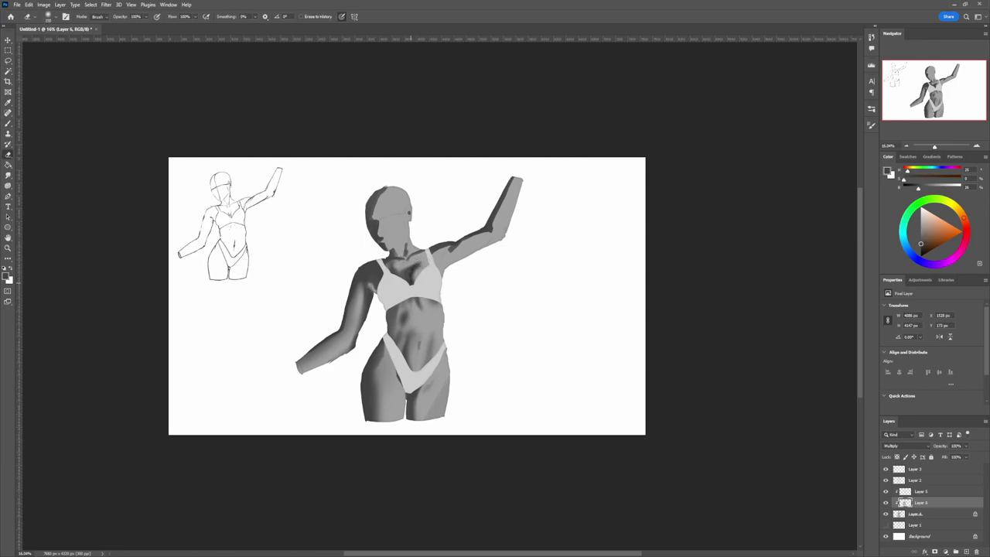
- Darken the navel and model the abdomen and lower ribs, blending the shadows with a soft Brush and Eraser
{"action": "key", "text": "b"}
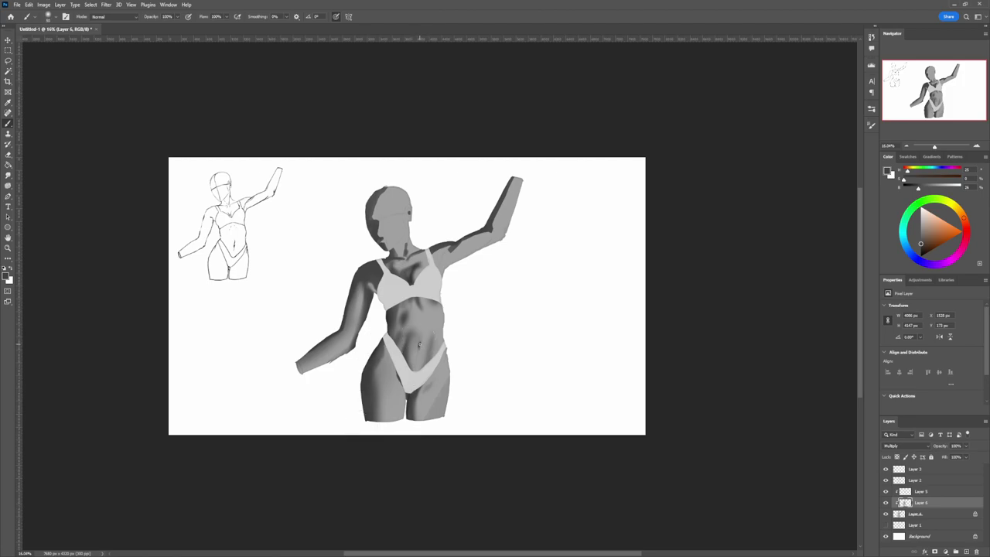
{"action": "key", "text": "e"}
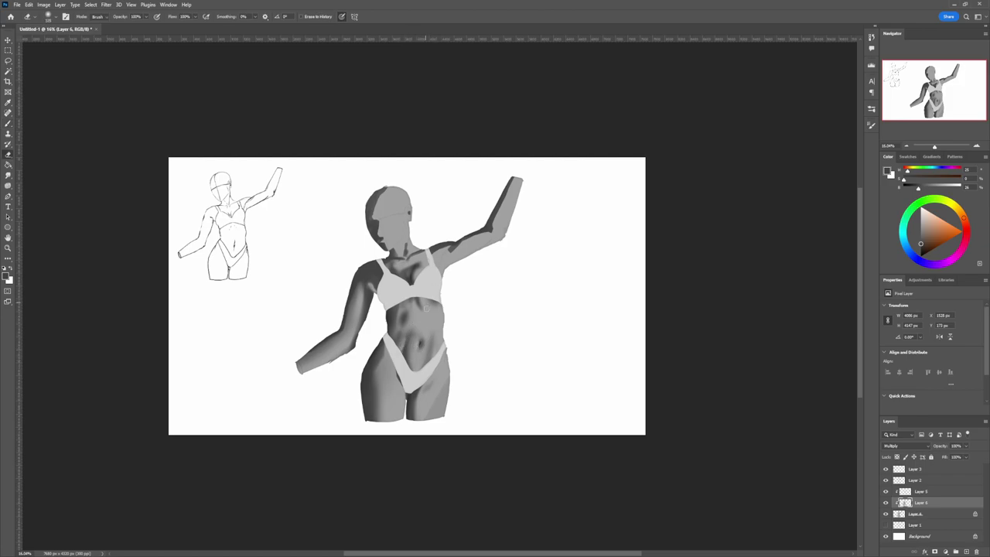
{"action": "left_click_drag", "start_coordinate": [405, 348], "coordinate": [401, 316]}
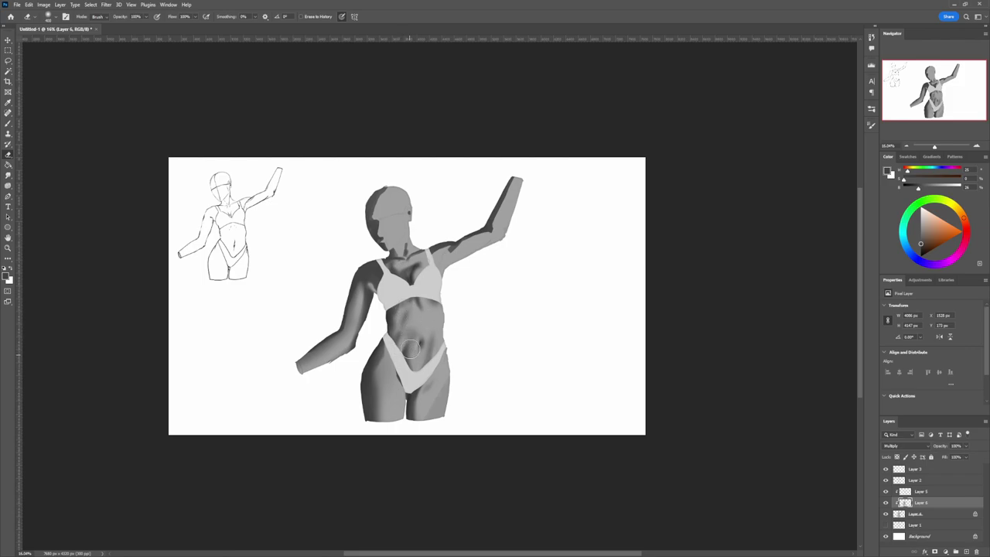
{"action": "key", "text": "b"}
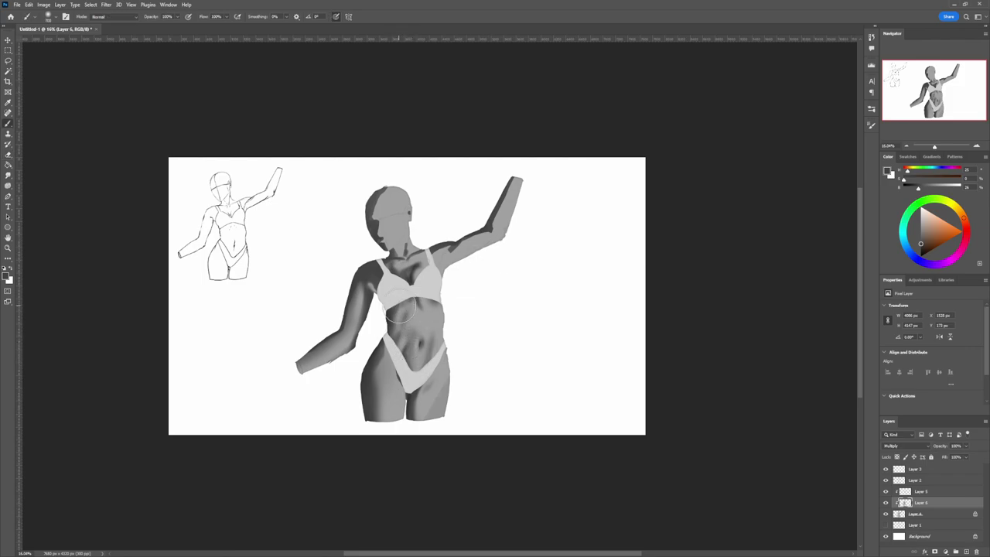
{"action": "key", "text": "e"}
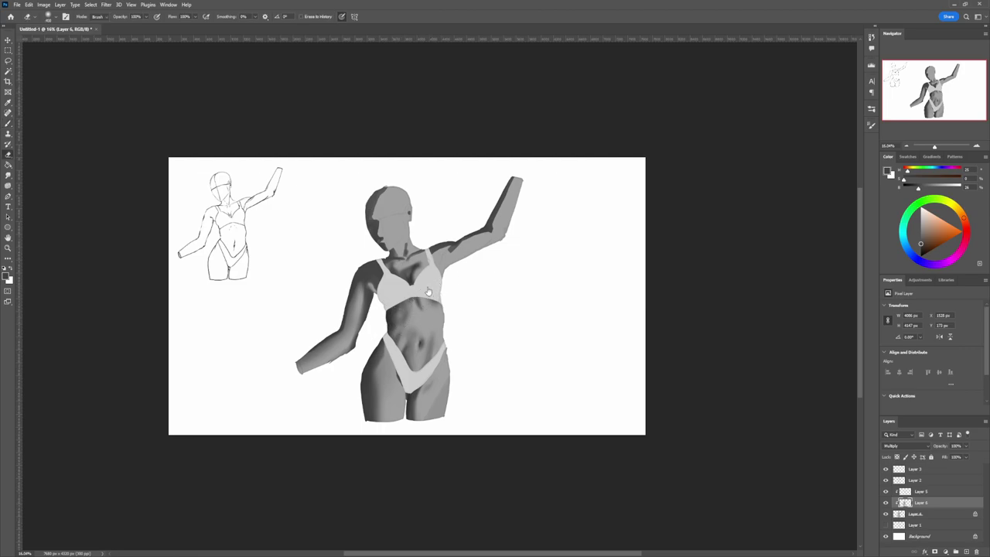
{"action": "key", "text": "b"}
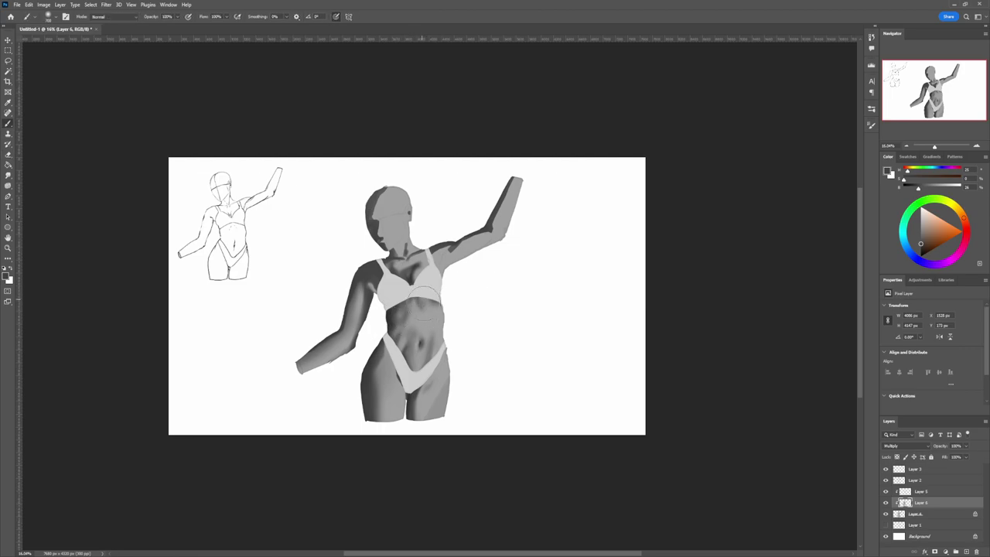
{"action": "key", "text": "e"}
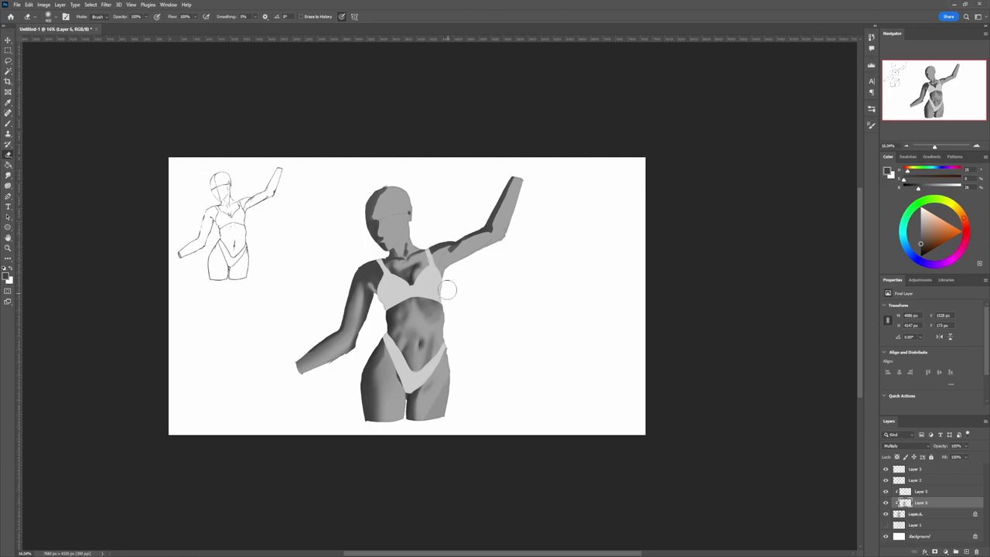
{"action": "key", "text": "]"}
{"action": "key", "text": "]"}
{"action": "mouse_move", "coordinate": [400, 320]}
{"action": "left_mouse_down"}
{"action": "mouse_move", "coordinate": [395, 313]}
{"action": "mouse_move", "coordinate": [451, 320]}
{"action": "left_mouse_up"}
{"action": "key", "text": "ctrl+space"}
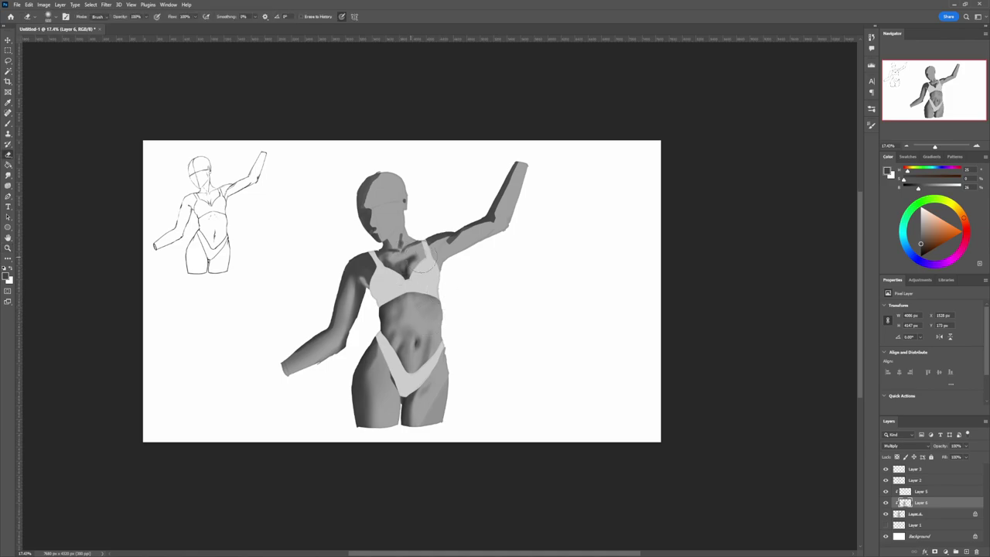
- Deepen and blend the shadows across the collarbones, upper chest and shoulders
{"action": "key", "text": "b"}
{"action": "mouse_move", "coordinate": [411, 262]}
{"action": "left_mouse_down"}
{"action": "mouse_move", "coordinate": [425, 255]}
{"action": "mouse_move", "coordinate": [407, 255]}
{"action": "mouse_move", "coordinate": [416, 268]}
{"action": "mouse_move", "coordinate": [409, 257]}
{"action": "mouse_move", "coordinate": [360, 264]}
{"action": "mouse_move", "coordinate": [365, 255]}
{"action": "left_mouse_up"}
{"action": "key", "text": "e"}
{"action": "key", "text": "bracketright"}
{"action": "key", "text": "bracketright"}
{"action": "key", "text": "b"}
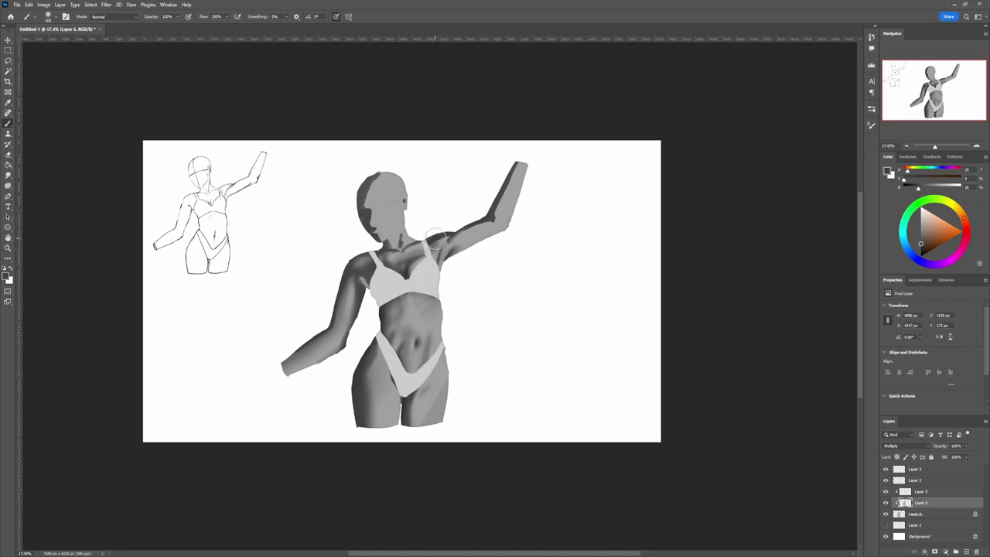
- Soften the shadow along the raised forearm with the Eraser and zoom out to check the whole figure
{"action": "key", "text": "e"}
{"action": "left_click_drag", "start_coordinate": [505, 191], "coordinate": [514, 163]}
{"action": "key", "text": "z"}
{"action": "left_click_drag", "start_coordinate": [395, 321], "coordinate": [368, 321]}
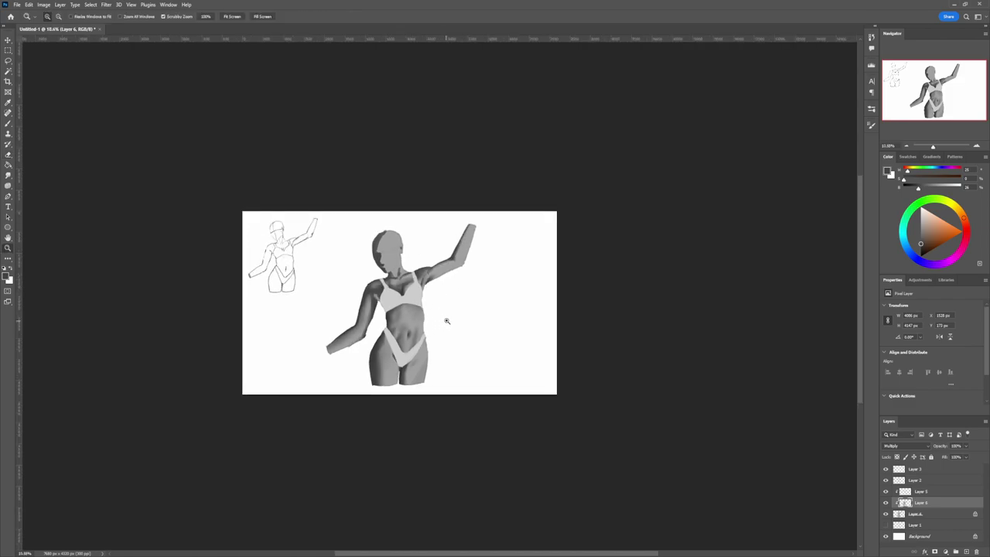
- Blend the shading down the waist and hip on Layer 6 with the Brush and Eraser
{"action": "left_click_drag", "start_coordinate": [390, 375], "coordinate": [425, 375]}
{"action": "key", "text": "b"}
{"action": "left_click_drag", "start_coordinate": [385, 311], "coordinate": [377, 335]}
{"action": "key", "text": "e"}
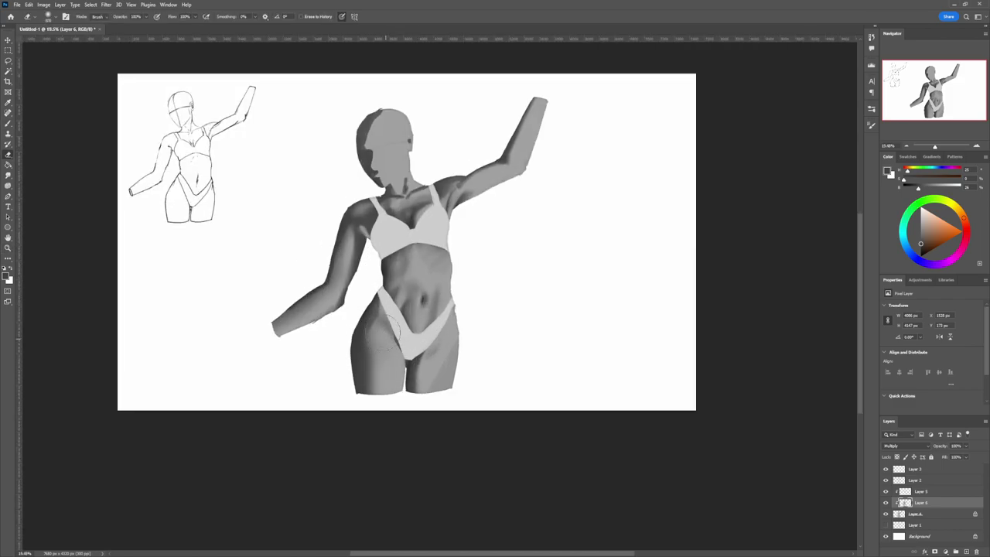
{"action": "key", "text": "z"}
{"action": "scroll", "coordinate": [410, 325], "scroll_direction": "down", "scroll_amount": 3}
- On Layer 5, shade the bra's straps and the outer edges of its cups with a large soft dark grey brush
{"action": "key", "text": "alt+bracketright"}
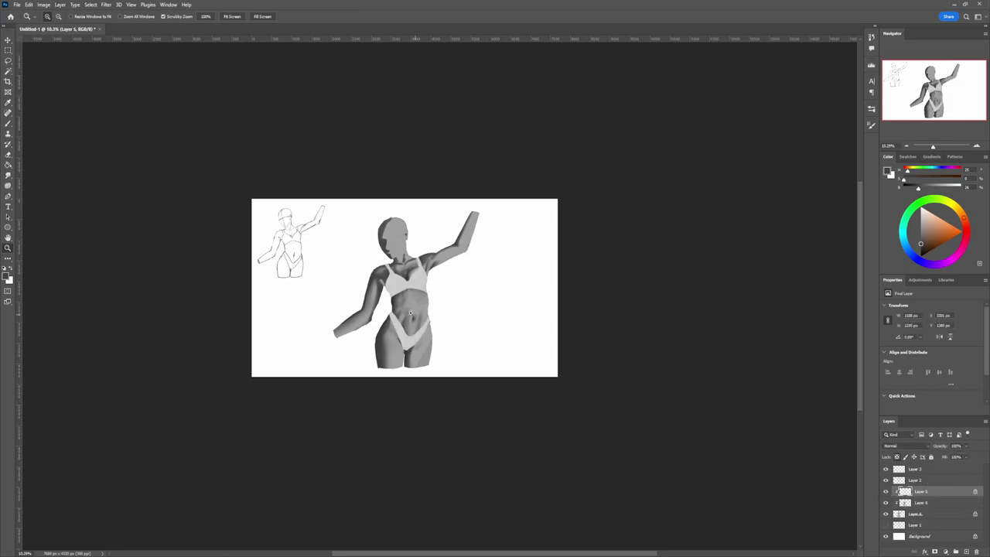
{"action": "scroll", "coordinate": [421, 317], "scroll_direction": "up", "scroll_amount": 4}
{"action": "key", "text": "b"}
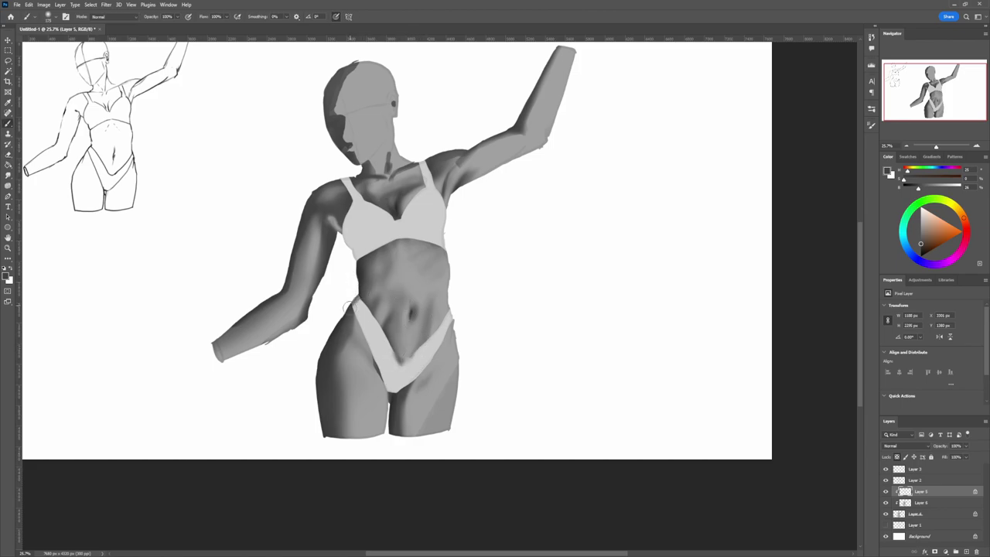
{"action": "key", "text": "bracketright"}
{"action": "key", "text": "bracketright"}
{"action": "key", "text": "bracketright"}
{"action": "key", "text": "bracketright"}
{"action": "key", "text": "bracketright"}
{"action": "left_click_drag", "start_coordinate": [354, 254], "coordinate": [357, 212]}
{"action": "left_click_drag", "start_coordinate": [428, 193], "coordinate": [421, 161]}
{"action": "left_click_drag", "start_coordinate": [339, 175], "coordinate": [348, 188]}
{"action": "mouse_move", "coordinate": [358, 254]}
{"action": "left_mouse_down"}
{"action": "mouse_move", "coordinate": [366, 208]}
{"action": "mouse_move", "coordinate": [405, 222]}
{"action": "mouse_move", "coordinate": [405, 212]}
{"action": "mouse_move", "coordinate": [410, 224]}
{"action": "mouse_move", "coordinate": [421, 187]}
{"action": "left_mouse_up"}
{"action": "key", "text": "bracketright"}
{"action": "key", "text": "bracketright"}
{"action": "key", "text": "bracketright"}
{"action": "key", "text": "bracketright"}
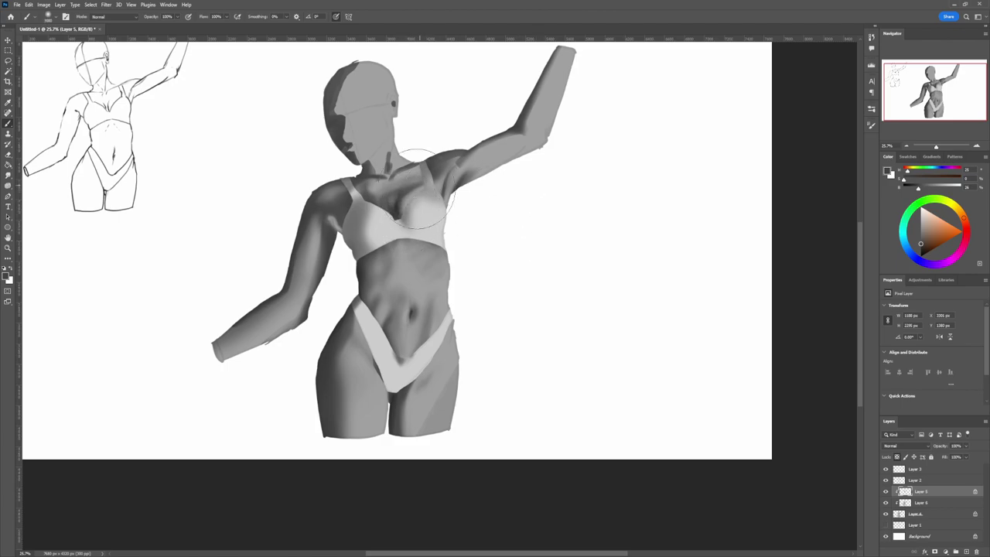
- Shade the upper side of the bikini bottom and draw thin dark fold lines along it
{"action": "left_click_drag", "start_coordinate": [350, 309], "coordinate": [355, 297]}
{"action": "key", "text": "bracketleft"}
{"action": "key", "text": "bracketleft"}
{"action": "key", "text": "bracketleft"}
{"action": "key", "text": "bracketleft"}
{"action": "key", "text": "bracketleft"}
{"action": "key", "text": "bracketleft"}
{"action": "key", "text": "bracketleft"}
{"action": "key", "text": "bracketleft"}
- Lighten the bikini bottom toward the raised-arm side with a sampled light grey, brightened to near white
{"action": "left_click", "coordinate": [355, 305], "text": "alt"}
{"action": "left_click", "coordinate": [921, 210]}
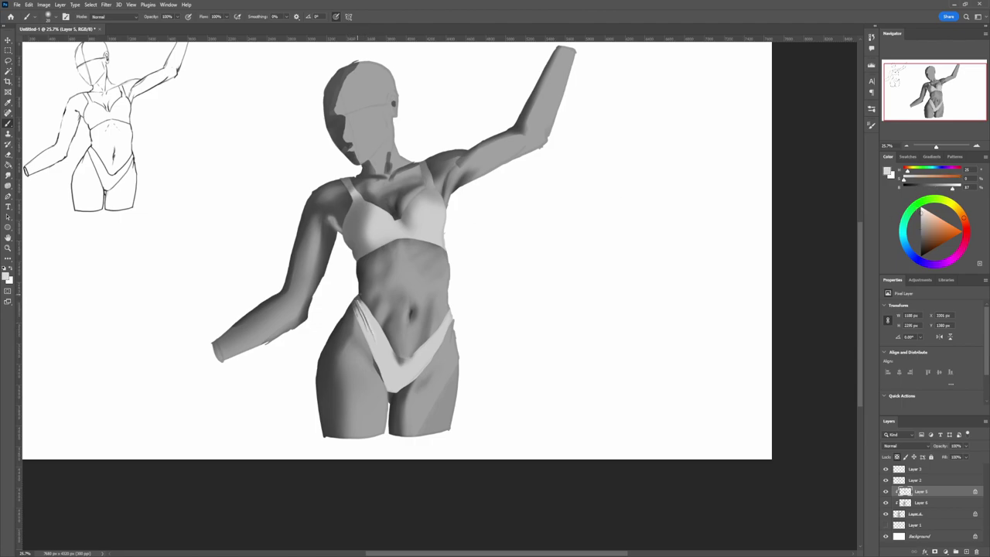
{"action": "mouse_move", "coordinate": [435, 348]}
{"action": "left_mouse_down"}
{"action": "mouse_move", "coordinate": [448, 340]}
{"action": "mouse_move", "coordinate": [417, 379]}
{"action": "mouse_move", "coordinate": [431, 359]}
{"action": "left_mouse_up"}
{"action": "left_click", "coordinate": [921, 209]}
{"action": "key", "text": "bracketleft"}
{"action": "key", "text": "bracketleft"}
{"action": "key", "text": "bracketleft"}
{"action": "key", "text": "bracketleft"}
{"action": "key", "text": "bracketleft"}
{"action": "key", "text": "bracketleft"}
{"action": "key", "text": "bracketleft"}
{"action": "key", "text": "bracketleft"}
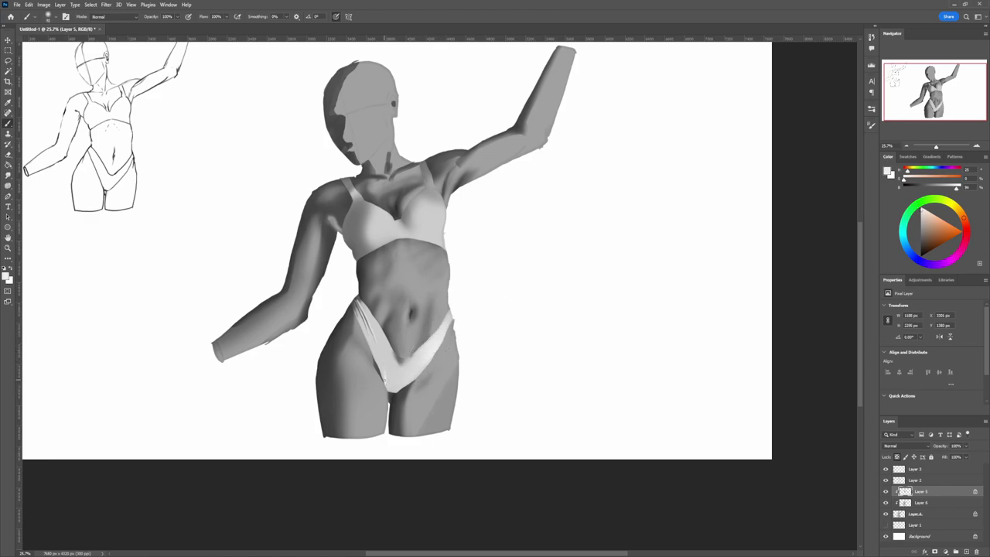
- Shade the lowest part of the bikini bottom with mid grey and blend it with a sampled lighter grey
{"action": "left_click", "coordinate": [921, 237]}
{"action": "left_click_drag", "start_coordinate": [380, 394], "coordinate": [389, 376]}
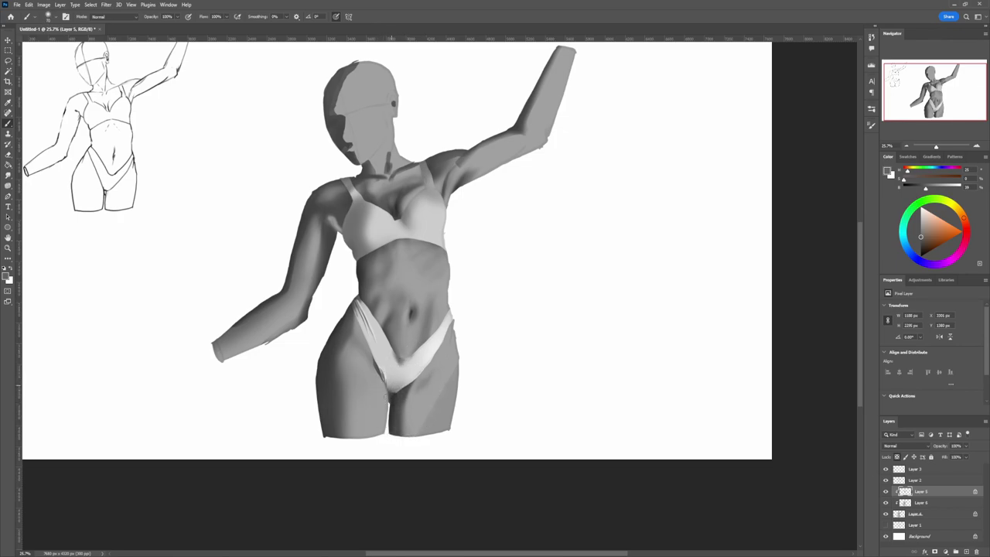
{"action": "left_click", "coordinate": [416, 361], "text": "alt"}
{"action": "left_click_drag", "start_coordinate": [909, 244], "coordinate": [911, 210]}
{"action": "left_click_drag", "start_coordinate": [421, 360], "coordinate": [340, 341]}
{"action": "left_click_drag", "start_coordinate": [421, 300], "coordinate": [494, 265]}
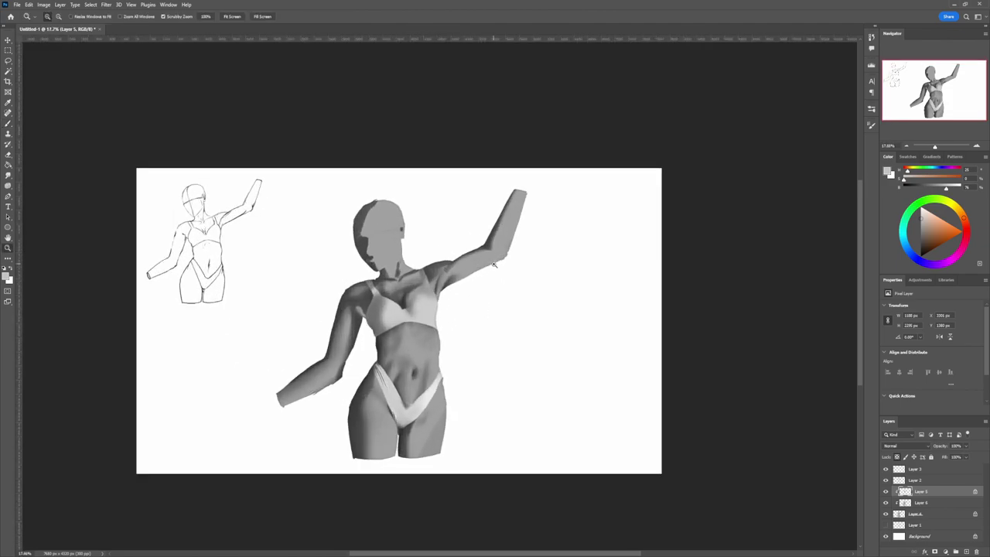
- Paint soft near-white highlights on both bra cups with an enlarged brush
{"action": "left_click", "coordinate": [920, 213]}
{"action": "key", "text": "bracketright"}
{"action": "key", "text": "bracketright"}
{"action": "key", "text": "bracketright"}
{"action": "key", "text": "bracketright"}
{"action": "key", "text": "bracketright"}
{"action": "key", "text": "bracketright"}
{"action": "key", "text": "bracketright"}
{"action": "key", "text": "bracketright"}
{"action": "key", "text": "bracketright"}
{"action": "left_click_drag", "start_coordinate": [430, 303], "coordinate": [430, 299]}
{"action": "left_click_drag", "start_coordinate": [919, 213], "coordinate": [889, 210]}
{"action": "mouse_move", "coordinate": [425, 304]}
{"action": "left_mouse_down"}
{"action": "mouse_move", "coordinate": [385, 311]}
{"action": "mouse_move", "coordinate": [402, 315]}
{"action": "left_mouse_up"}
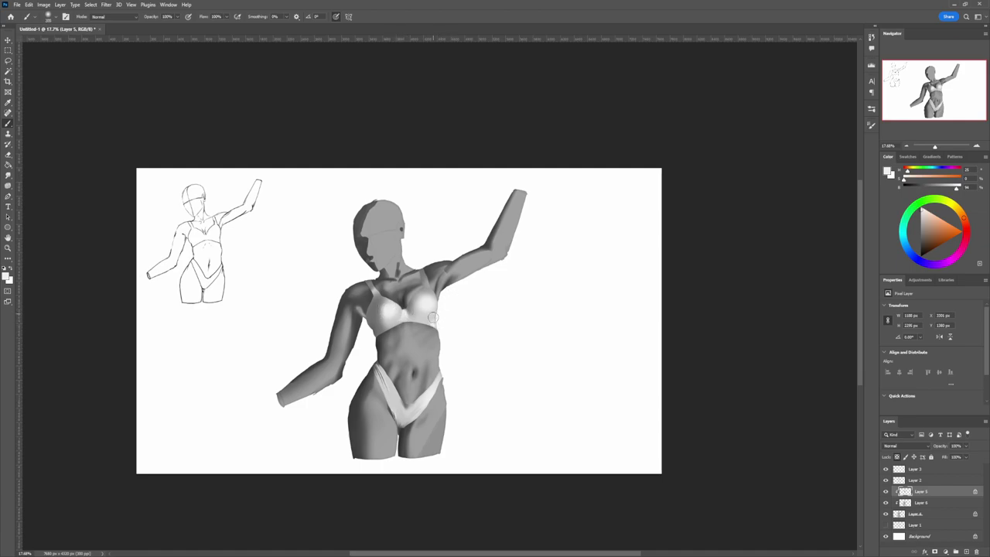
{"action": "left_click_drag", "start_coordinate": [394, 320], "coordinate": [392, 317]}
- Refine the shading along the edges of the bra cups and straps with a smaller brush and sampled greys
{"action": "key", "text": "bracketleft"}
{"action": "key", "text": "bracketleft"}
{"action": "key", "text": "bracketleft"}
{"action": "key", "text": "bracketleft"}
{"action": "key", "text": "bracketleft"}
{"action": "key", "text": "bracketleft"}
{"action": "key", "text": "bracketleft"}
{"action": "key", "text": "bracketleft"}
{"action": "key", "text": "bracketleft"}
{"action": "key", "text": "bracketleft"}
{"action": "left_click", "coordinate": [410, 265], "text": "alt"}
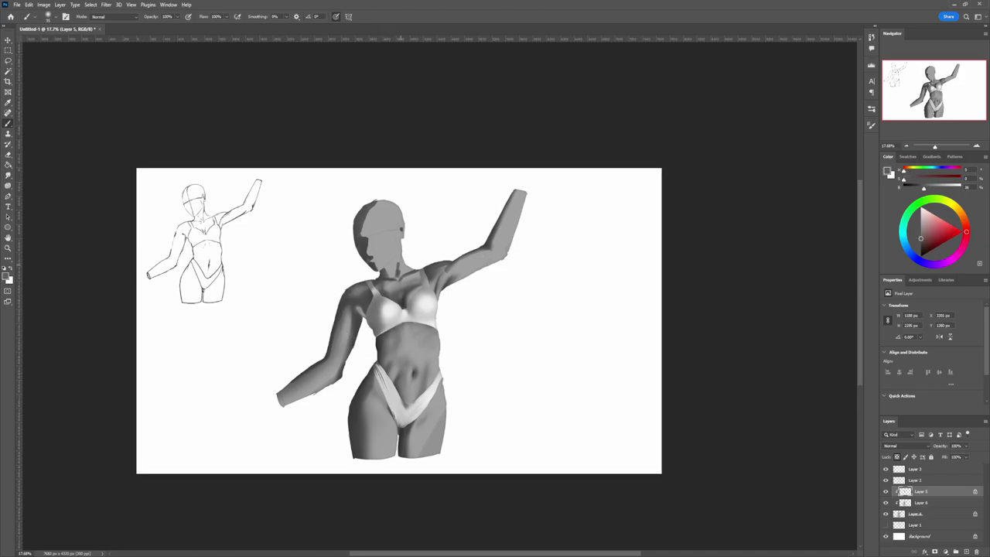
{"action": "left_click", "coordinate": [374, 311], "text": "alt"}
{"action": "left_click", "coordinate": [373, 317], "text": "alt"}
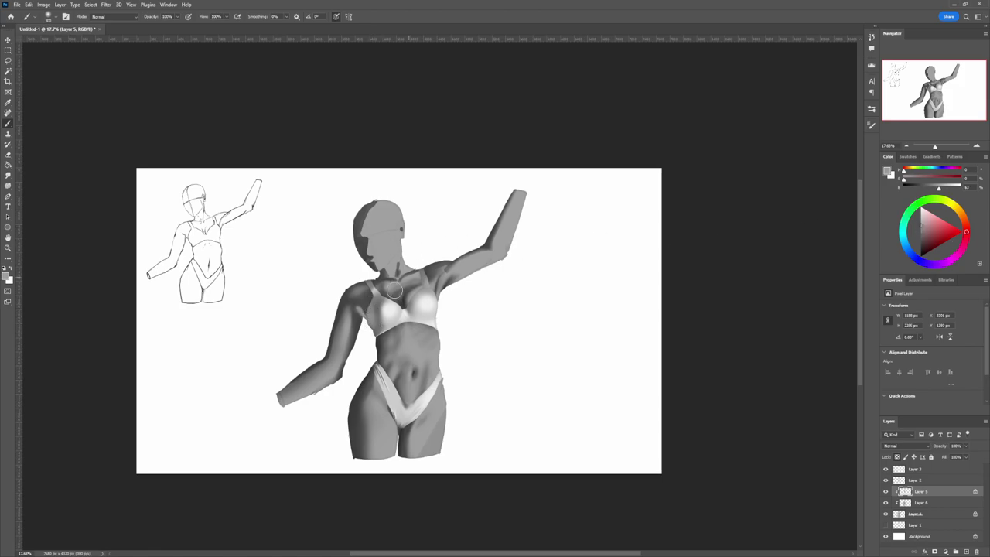
{"action": "mouse_move", "coordinate": [377, 306]}
{"action": "left_mouse_down"}
{"action": "mouse_move", "coordinate": [381, 319]}
{"action": "mouse_move", "coordinate": [367, 313]}
{"action": "mouse_move", "coordinate": [508, 263]}
{"action": "mouse_move", "coordinate": [538, 267]}
{"action": "left_mouse_up"}
{"action": "left_click", "coordinate": [389, 312], "text": "alt"}
- Add a new layer directly above Layer 6, clipped to the figure's base layer
{"action": "key", "text": "z"}
{"action": "left_click", "coordinate": [928, 513]}
{"action": "left_click_drag", "start_coordinate": [421, 344], "coordinate": [433, 342]}
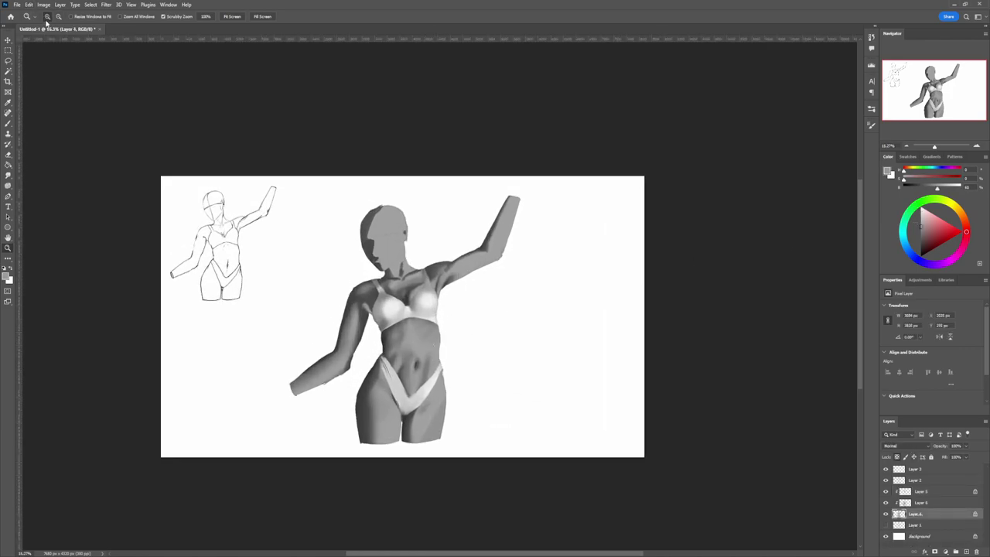
{"action": "key", "text": "b"}
{"action": "left_click", "coordinate": [931, 506]}
{"action": "key", "text": "ctrl+shift+alt+n"}
- Paint soft light grey over the lower abdomen and the lit areas of both thighs on Layer 7
{"action": "key", "text": "bracketleft"}
{"action": "key", "text": "bracketleft"}
{"action": "left_click_drag", "start_coordinate": [422, 373], "coordinate": [424, 357]}
{"action": "key", "text": "bracketright"}
{"action": "key", "text": "bracketright"}
{"action": "mouse_move", "coordinate": [447, 421]}
{"action": "left_mouse_down"}
{"action": "mouse_move", "coordinate": [453, 407]}
{"action": "mouse_move", "coordinate": [436, 407]}
{"action": "mouse_move", "coordinate": [434, 430]}
{"action": "mouse_move", "coordinate": [458, 384]}
{"action": "left_mouse_up"}
{"action": "left_click_drag", "start_coordinate": [392, 455], "coordinate": [393, 392]}
{"action": "left_click", "coordinate": [448, 380], "text": "alt"}
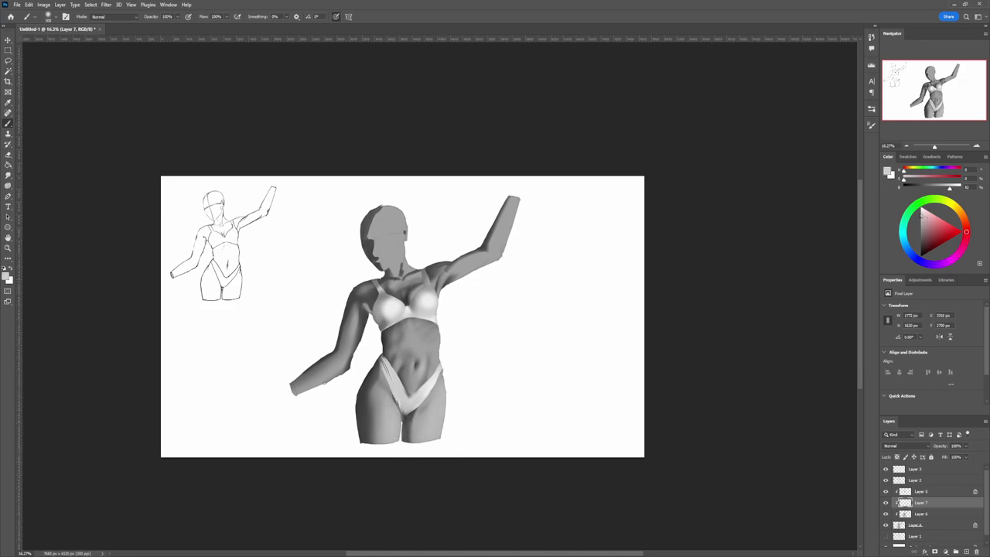
- Lighten the abdomen, upper chest, raised arm and lowered arm with soft light grey strokes
{"action": "mouse_move", "coordinate": [422, 387]}
{"action": "left_mouse_down"}
{"action": "mouse_move", "coordinate": [410, 379]}
{"action": "mouse_move", "coordinate": [421, 344]}
{"action": "mouse_move", "coordinate": [411, 339]}
{"action": "mouse_move", "coordinate": [426, 347]}
{"action": "mouse_move", "coordinate": [449, 250]}
{"action": "left_mouse_up"}
{"action": "key", "text": "bracketleft"}
{"action": "key", "text": "bracketleft"}
{"action": "key", "text": "bracketleft"}
{"action": "key", "text": "bracketright"}
{"action": "key", "text": "bracketright"}
{"action": "key", "text": "bracketright"}
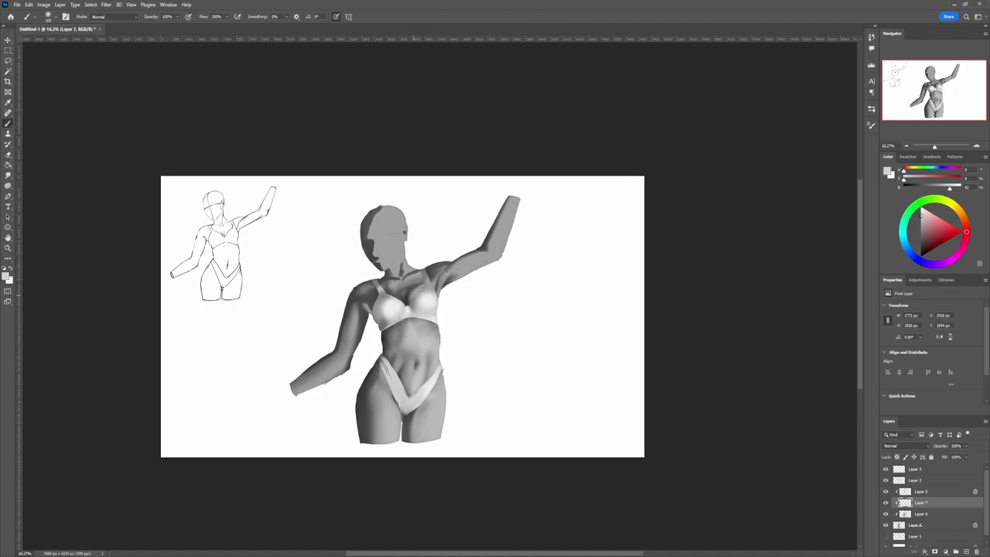
{"action": "mouse_move", "coordinate": [416, 295]}
{"action": "left_mouse_down"}
{"action": "mouse_move", "coordinate": [399, 295]}
{"action": "mouse_move", "coordinate": [442, 260]}
{"action": "mouse_move", "coordinate": [464, 280]}
{"action": "mouse_move", "coordinate": [499, 260]}
{"action": "mouse_move", "coordinate": [517, 200]}
{"action": "mouse_move", "coordinate": [498, 239]}
{"action": "left_mouse_up"}
{"action": "mouse_move", "coordinate": [349, 323]}
{"action": "left_mouse_down"}
{"action": "mouse_move", "coordinate": [322, 385]}
{"action": "mouse_move", "coordinate": [313, 378]}
{"action": "left_mouse_up"}
- Darken the skin along the upper edge of the bikini bottom with a small dark grey brush
{"action": "key", "text": "z"}
{"action": "mouse_move", "coordinate": [457, 324]}
{"action": "left_mouse_down"}
{"action": "mouse_move", "coordinate": [421, 324]}
{"action": "mouse_move", "coordinate": [495, 323]}
{"action": "left_mouse_up"}
{"action": "key", "text": "b"}
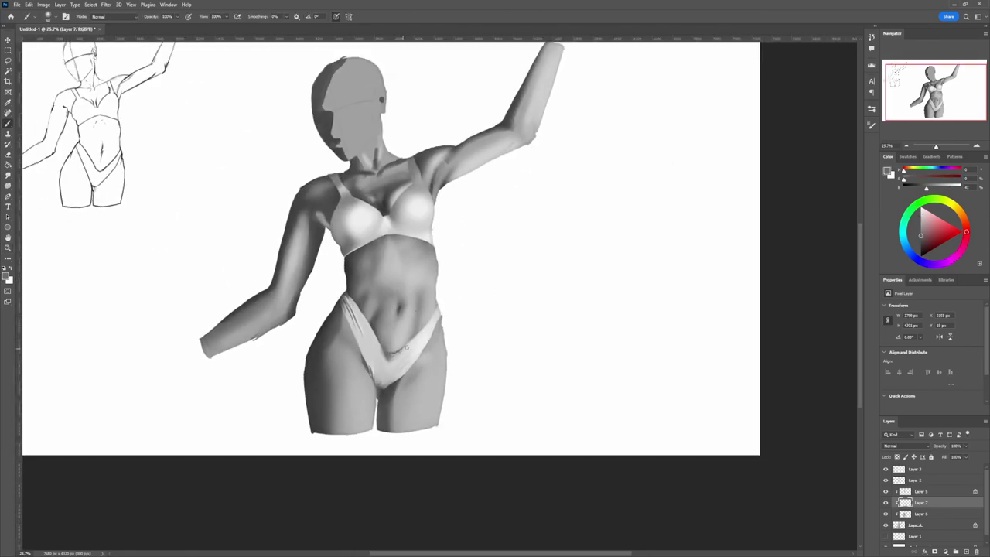
{"action": "key", "text": "z"}
{"action": "mouse_move", "coordinate": [458, 361]}
{"action": "left_mouse_down"}
{"action": "mouse_move", "coordinate": [435, 358]}
{"action": "mouse_move", "coordinate": [441, 337]}
{"action": "mouse_move", "coordinate": [451, 342]}
{"action": "mouse_move", "coordinate": [444, 346]}
{"action": "mouse_move", "coordinate": [464, 340]}
{"action": "left_mouse_up"}
{"action": "key", "text": "b"}
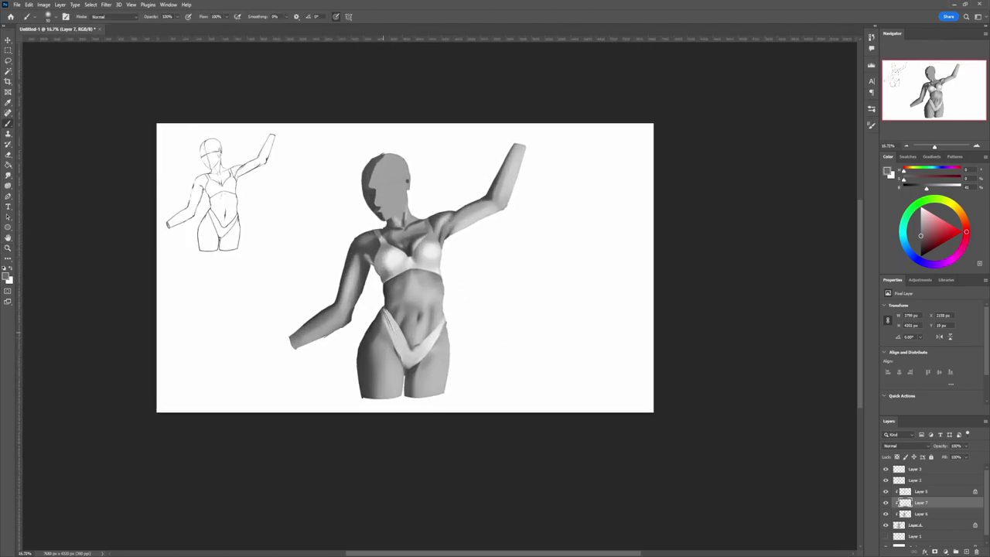
- Paint bright highlights down the centre of both thighs and on the upper abdomen with a sampled light grey
{"action": "left_click", "coordinate": [379, 332], "text": "alt"}
{"action": "left_click", "coordinate": [418, 357], "text": "alt"}
{"action": "key", "text": "bracketleft"}
{"action": "left_click_drag", "start_coordinate": [434, 389], "coordinate": [434, 348]}
{"action": "left_click_drag", "start_coordinate": [392, 402], "coordinate": [394, 372]}
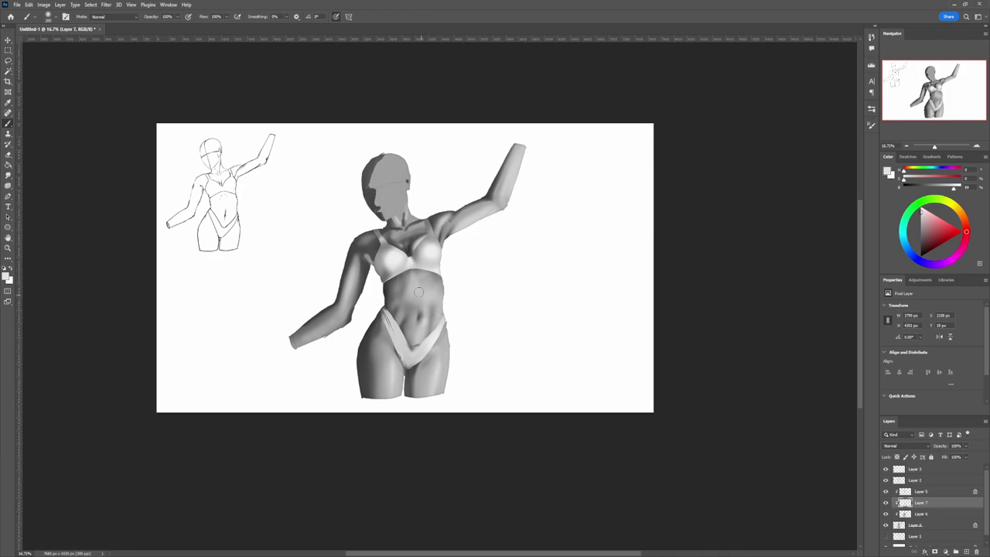
{"action": "key", "text": "bracketleft"}
{"action": "key", "text": "bracketleft"}
{"action": "left_click_drag", "start_coordinate": [416, 287], "coordinate": [411, 297]}
{"action": "key", "text": "z"}
{"action": "mouse_move", "coordinate": [458, 311]}
{"action": "left_mouse_down"}
{"action": "mouse_move", "coordinate": [487, 292]}
{"action": "mouse_move", "coordinate": [457, 274]}
{"action": "left_mouse_up"}
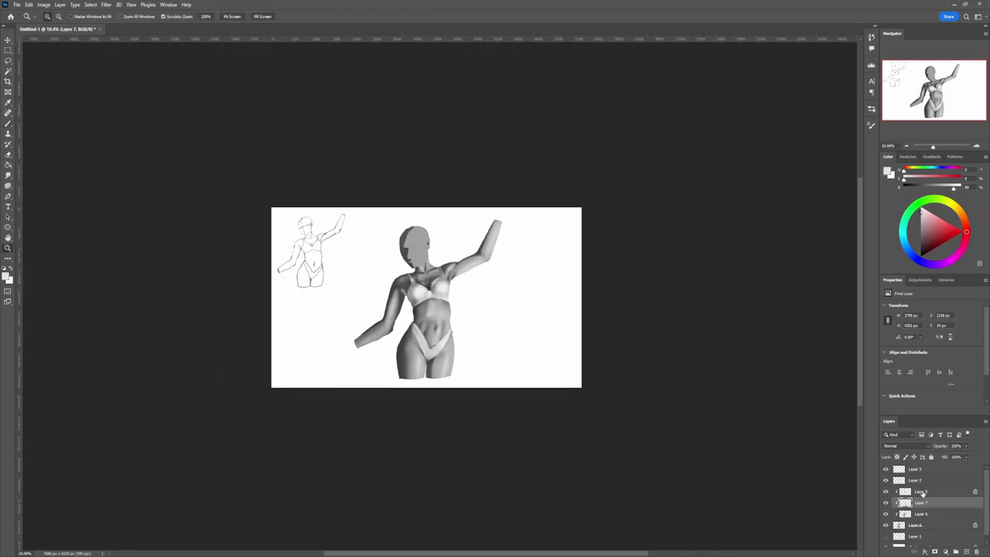
- Hide Layer 2, then select and unlock Layer 4 for cleaning the silhouette with the Eraser
{"action": "left_click", "coordinate": [917, 525]}
{"action": "left_click_drag", "start_coordinate": [431, 371], "coordinate": [448, 364]}
{"action": "key", "text": "e"}
{"action": "left_click", "coordinate": [916, 480]}
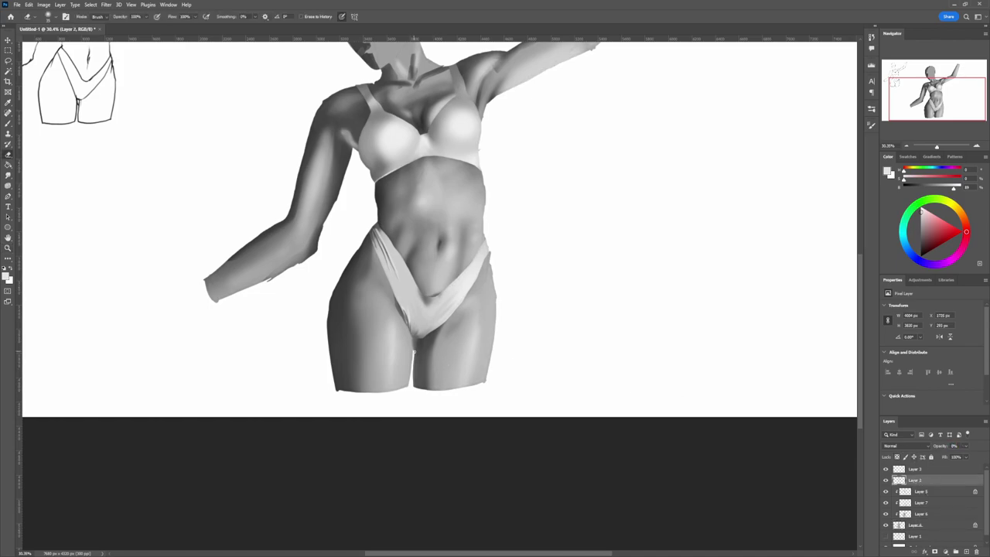
{"action": "left_click", "coordinate": [917, 524]}
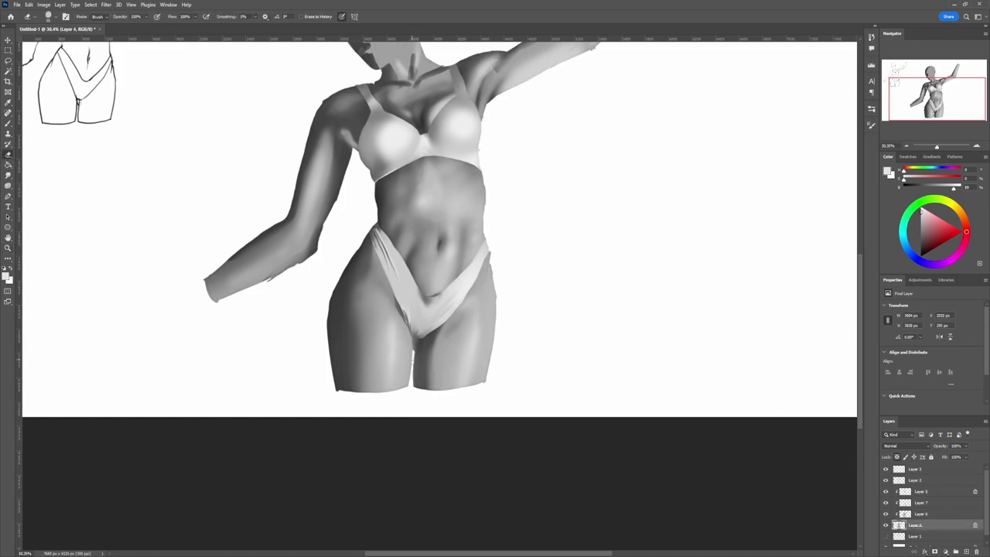
{"action": "left_click", "coordinate": [886, 480]}
{"action": "left_click", "coordinate": [886, 480]}
{"action": "left_click", "coordinate": [886, 480]}
- Erase the rough edges along the inner thighs, the cut ends of the legs and the outer hip
{"action": "left_click_drag", "start_coordinate": [413, 352], "coordinate": [414, 389]}
{"action": "key", "text": "ctrl+z"}
{"action": "left_click_drag", "start_coordinate": [487, 379], "coordinate": [336, 389]}
{"action": "mouse_move", "coordinate": [364, 237]}
{"action": "left_mouse_down"}
{"action": "mouse_move", "coordinate": [327, 324]}
{"action": "mouse_move", "coordinate": [331, 385]}
{"action": "left_mouse_up"}
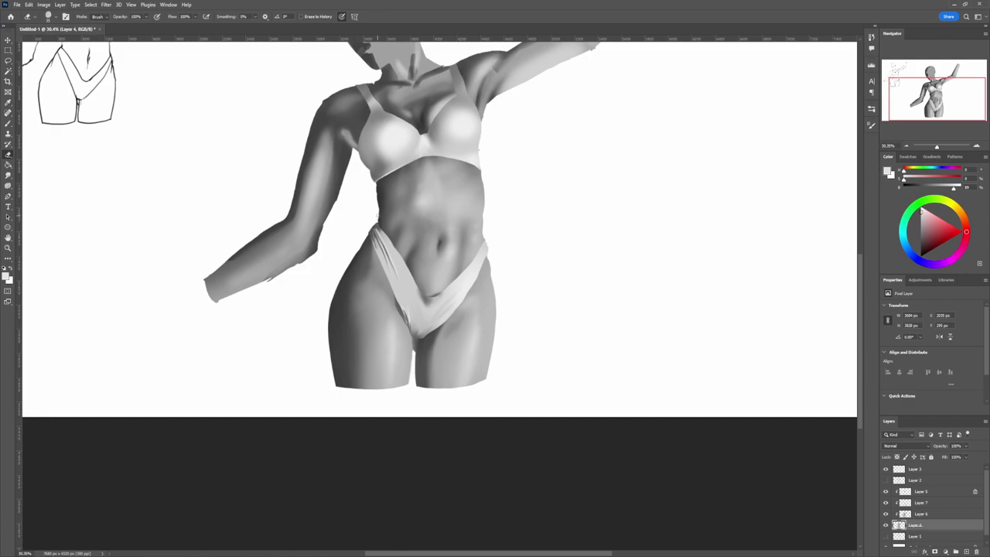
- Clean the silhouette along the waist, lowered arm, shoulders and raised arm with the Eraser
{"action": "left_click_drag", "start_coordinate": [553, 211], "coordinate": [537, 204]}
{"action": "left_click_drag", "start_coordinate": [445, 247], "coordinate": [466, 267]}
{"action": "mouse_move", "coordinate": [466, 212]}
{"action": "left_mouse_down"}
{"action": "mouse_move", "coordinate": [429, 318]}
{"action": "mouse_move", "coordinate": [324, 368]}
{"action": "mouse_move", "coordinate": [401, 275]}
{"action": "left_mouse_up"}
{"action": "left_click_drag", "start_coordinate": [437, 158], "coordinate": [415, 209]}
{"action": "mouse_move", "coordinate": [466, 146]}
{"action": "left_mouse_down"}
{"action": "mouse_move", "coordinate": [446, 153]}
{"action": "mouse_move", "coordinate": [491, 140]}
{"action": "left_mouse_up"}
{"action": "left_click_drag", "start_coordinate": [538, 114], "coordinate": [557, 130]}
{"action": "key", "text": "z"}
{"action": "left_click_drag", "start_coordinate": [616, 211], "coordinate": [587, 214]}
{"action": "key", "text": "b"}
{"action": "key", "text": "e"}
{"action": "left_click_drag", "start_coordinate": [469, 248], "coordinate": [520, 231]}
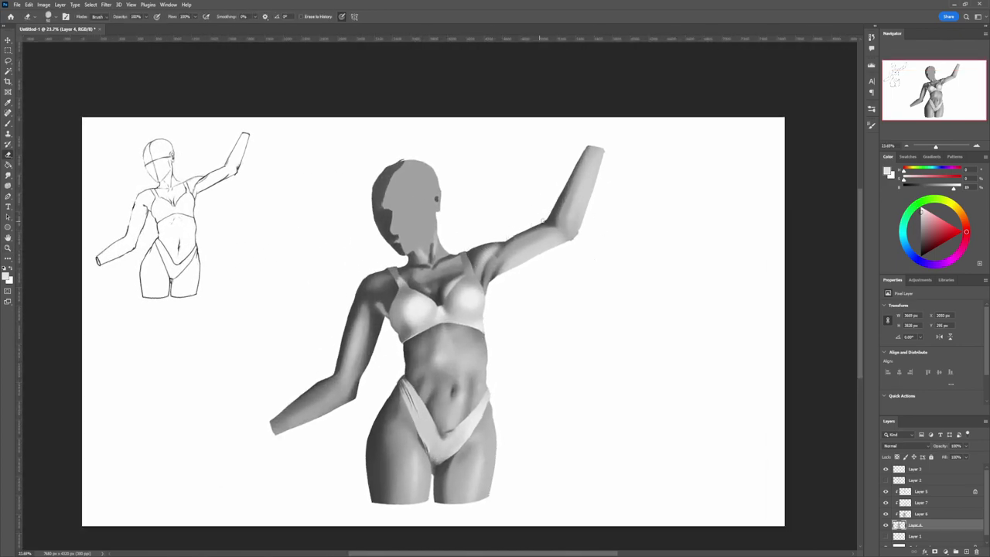
{"action": "mouse_move", "coordinate": [604, 147]}
{"action": "left_mouse_down"}
{"action": "mouse_move", "coordinate": [579, 233]}
{"action": "mouse_move", "coordinate": [496, 281]}
{"action": "left_mouse_up"}
- Fill the Background layer with dark grey using the Paint Bucket tool
{"action": "key", "text": "z"}
{"action": "left_click_drag", "start_coordinate": [424, 365], "coordinate": [348, 365]}
{"action": "left_click_drag", "start_coordinate": [635, 178], "coordinate": [587, 178]}
{"action": "left_click", "coordinate": [920, 543]}
{"action": "left_click", "coordinate": [8, 165]}
{"action": "left_click", "coordinate": [920, 239]}
{"action": "left_click", "coordinate": [565, 336]}
{"action": "left_click", "coordinate": [920, 246]}
{"action": "left_click", "coordinate": [568, 330]}
{"action": "key", "text": "z"}
{"action": "left_click_drag", "start_coordinate": [464, 339], "coordinate": [453, 348]}
{"action": "scroll", "coordinate": [455, 372], "scroll_direction": "up", "scroll_amount": 1}
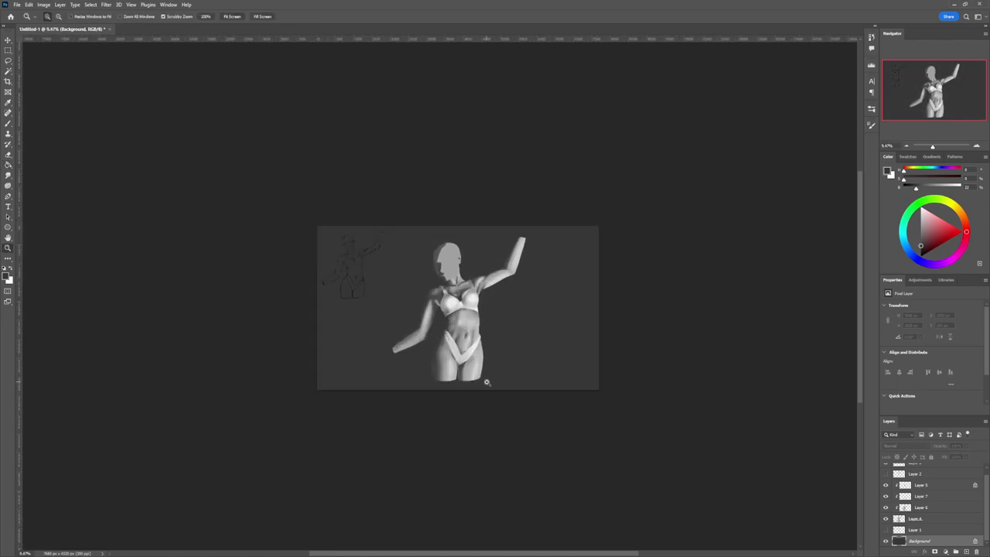